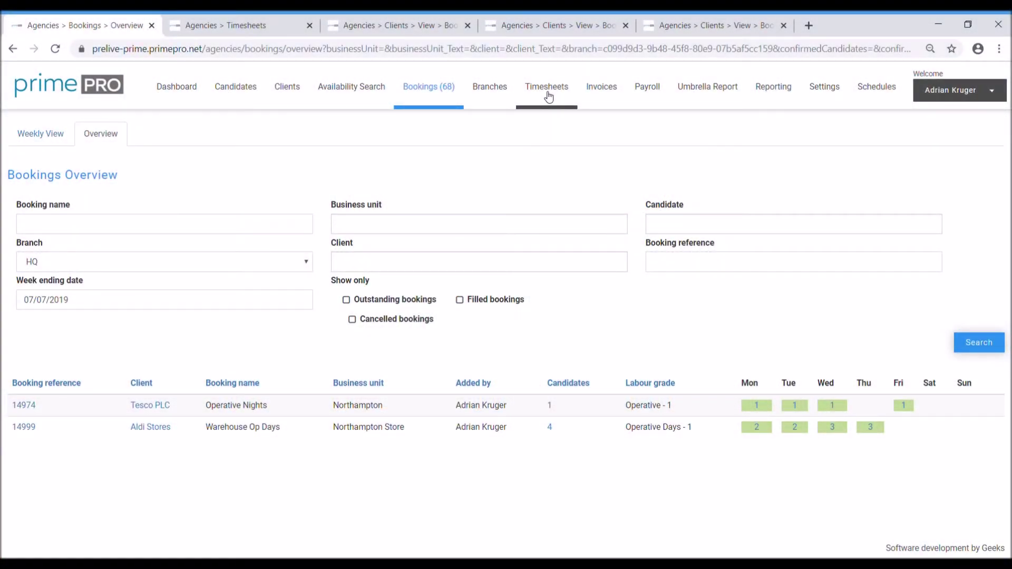
Step: Load the agency timesheets for all 19 clients, week ending 07/07/2019, then switch to the second tab
{"action": "left_click", "coordinate": [549, 96]}
{"action": "left_click", "coordinate": [984, 273]}
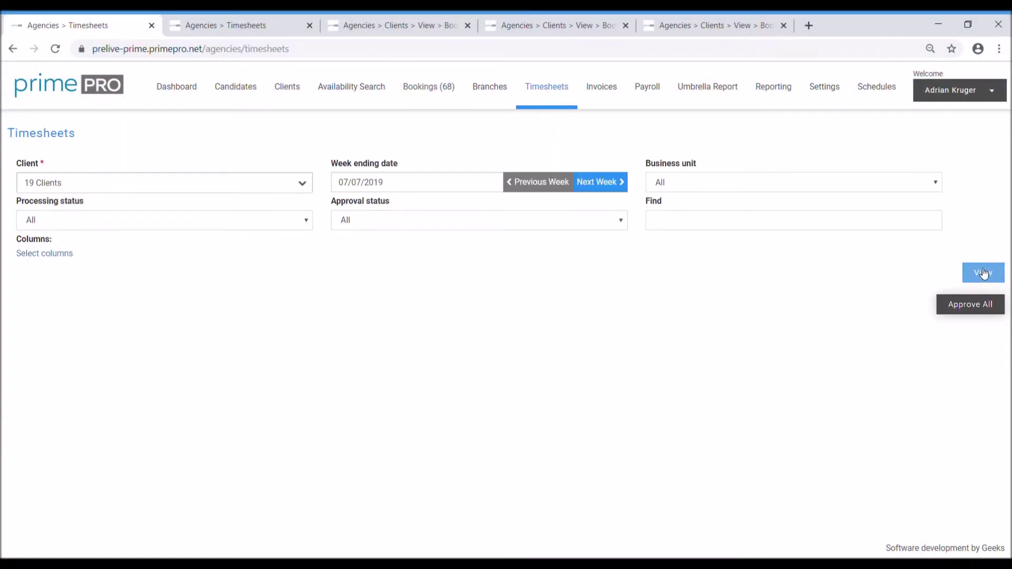
{"action": "scroll", "coordinate": [737, 371], "scroll_direction": "down", "scroll_amount": 2}
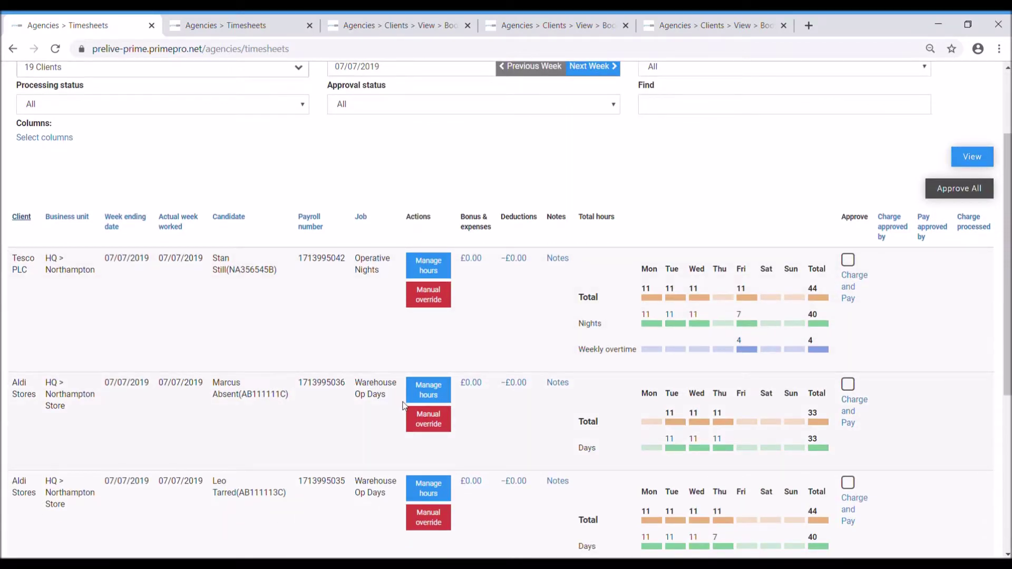
{"action": "scroll", "coordinate": [580, 403], "scroll_direction": "down", "scroll_amount": 1}
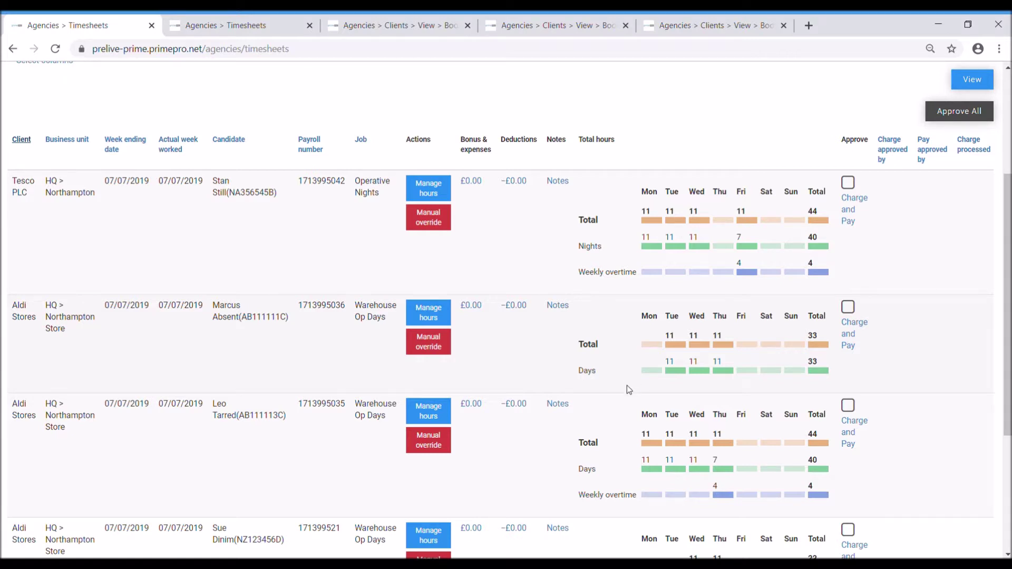
{"action": "scroll", "coordinate": [628, 384], "scroll_direction": "up", "scroll_amount": 2}
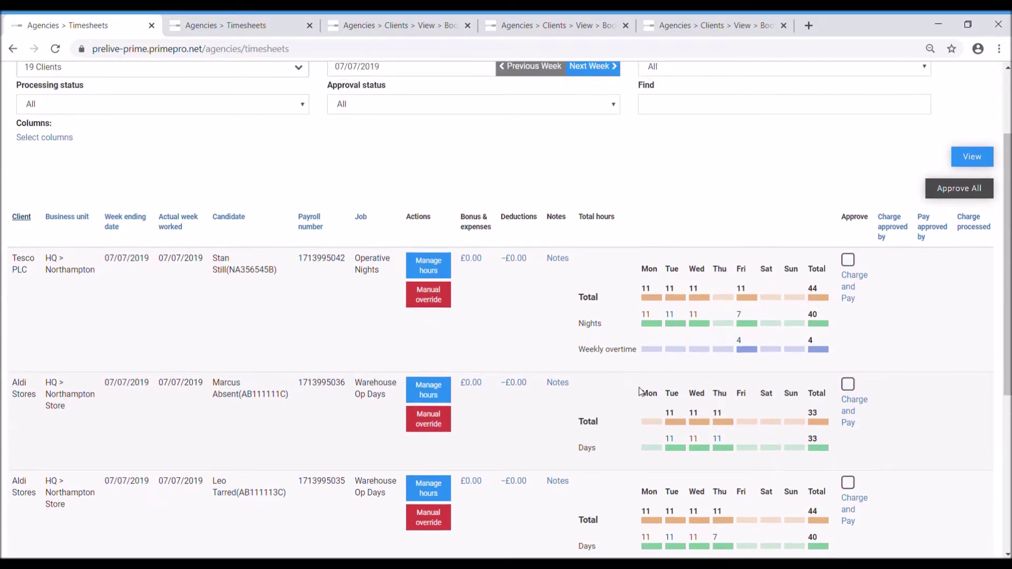
{"action": "scroll", "coordinate": [638, 390], "scroll_direction": "up", "scroll_amount": 3}
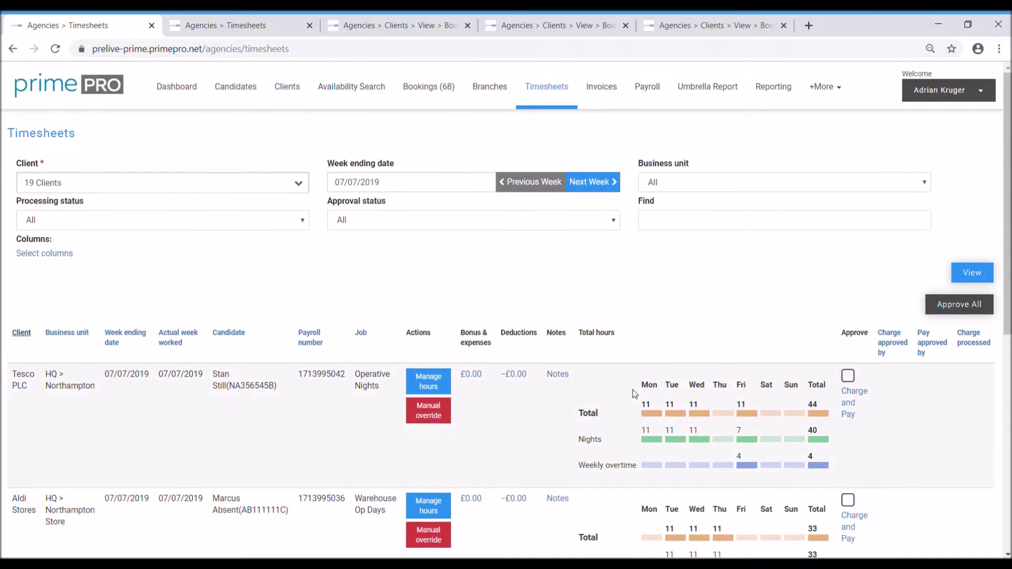
{"action": "left_click", "coordinate": [237, 26]}
{"action": "scroll", "coordinate": [369, 137], "scroll_direction": "up", "scroll_amount": 3}
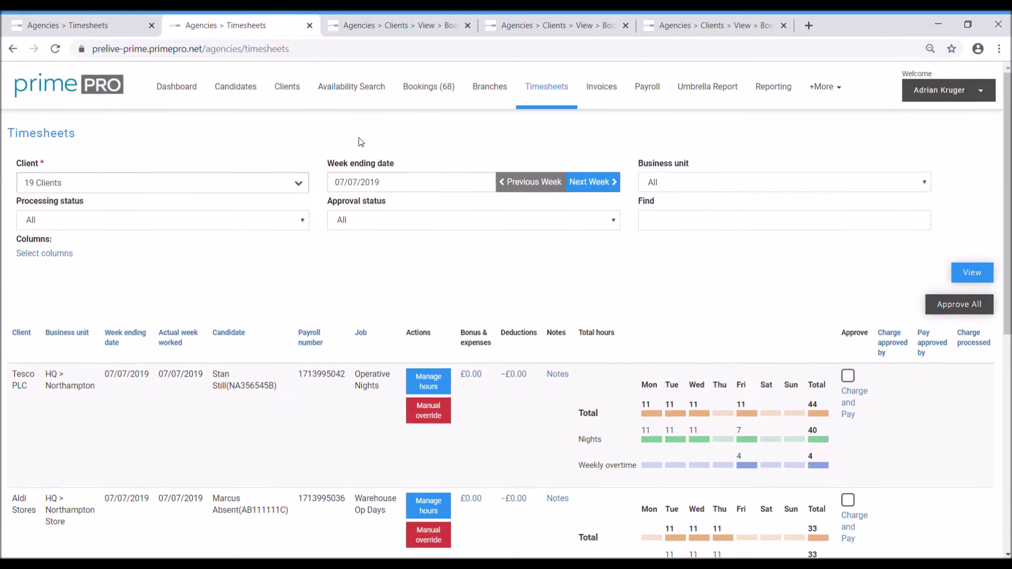
Step: Open Aldi Stores from the Clients list and review its portal users and Timesheets options
{"action": "left_click", "coordinate": [287, 87]}
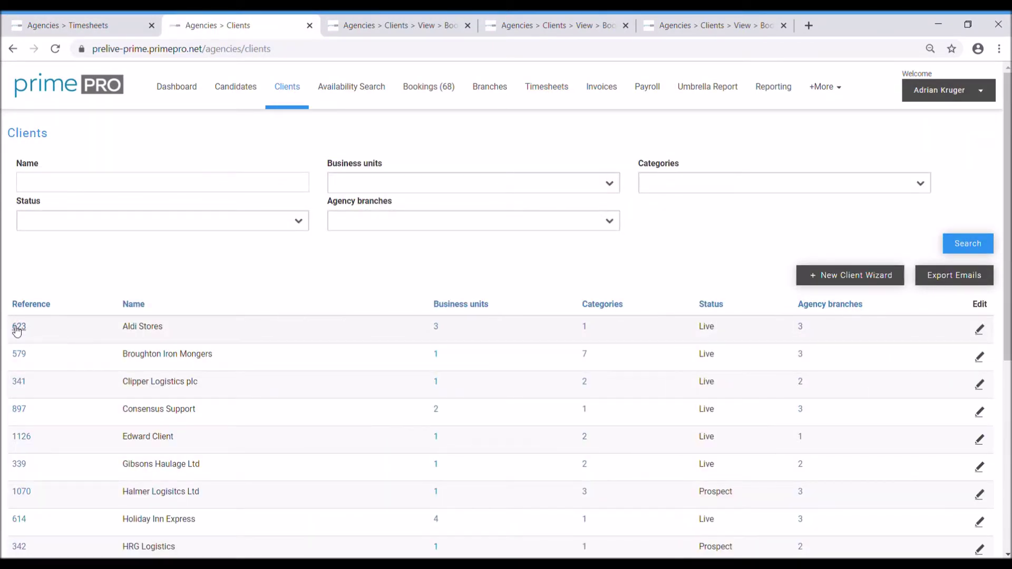
{"action": "left_click", "coordinate": [17, 328]}
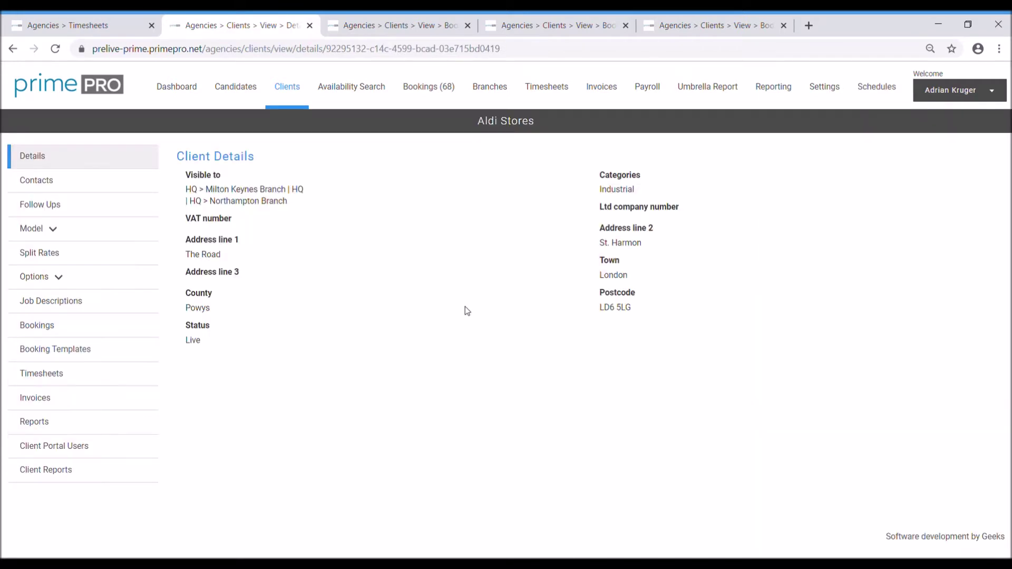
{"action": "left_click", "coordinate": [58, 449]}
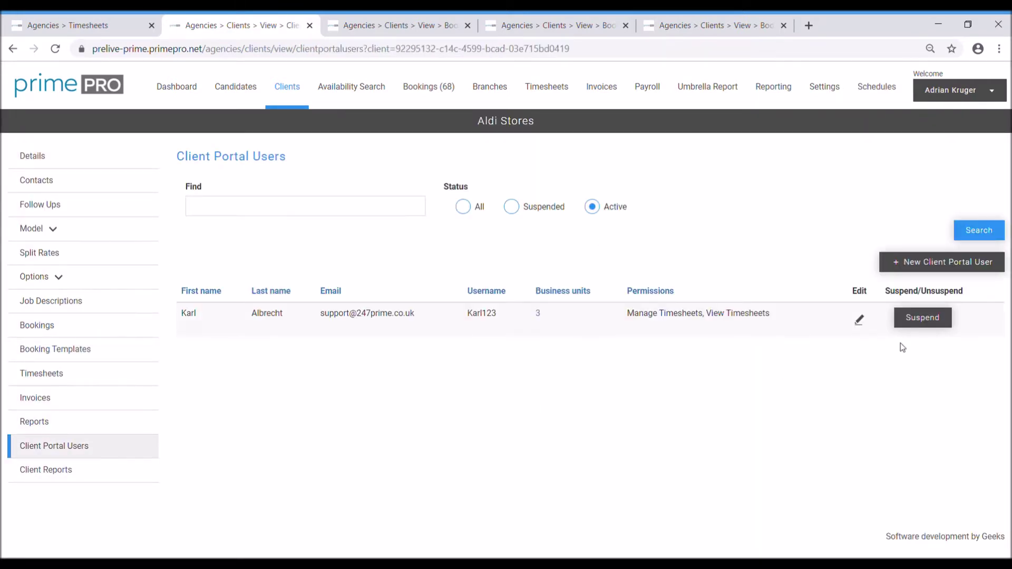
{"action": "left_click", "coordinate": [60, 275]}
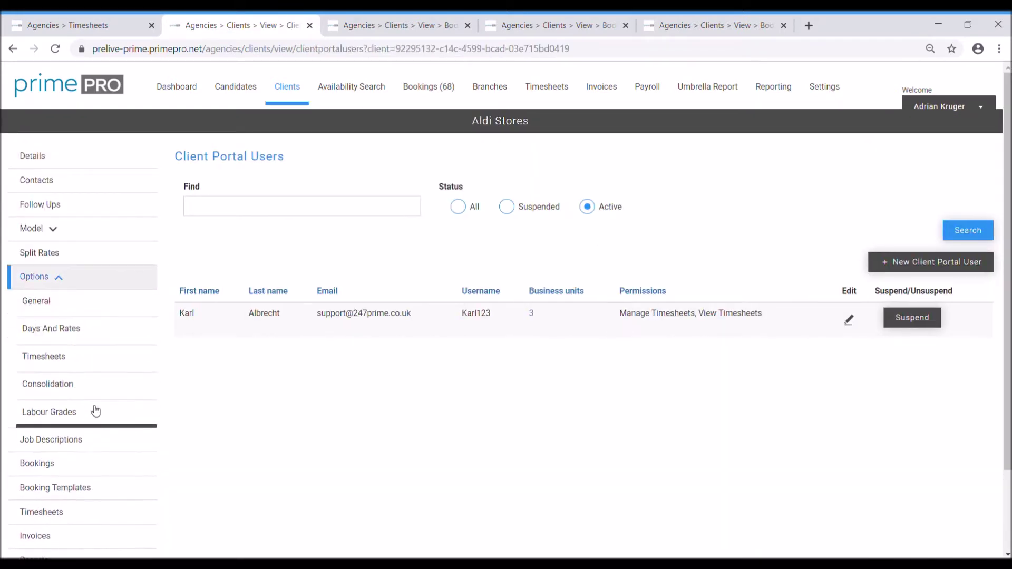
{"action": "left_click", "coordinate": [80, 368]}
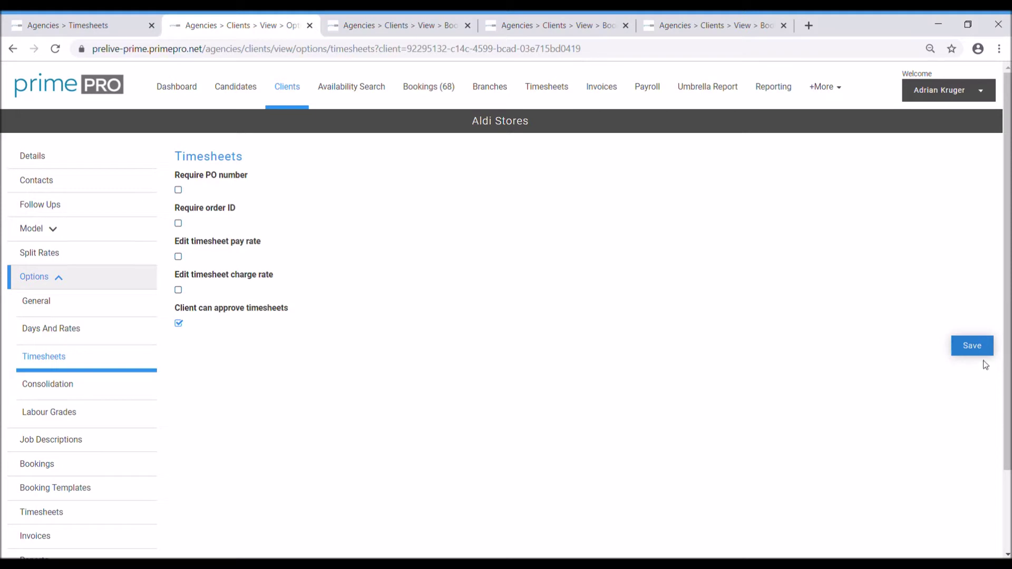
{"action": "scroll", "coordinate": [738, 416], "scroll_direction": "down", "scroll_amount": 2}
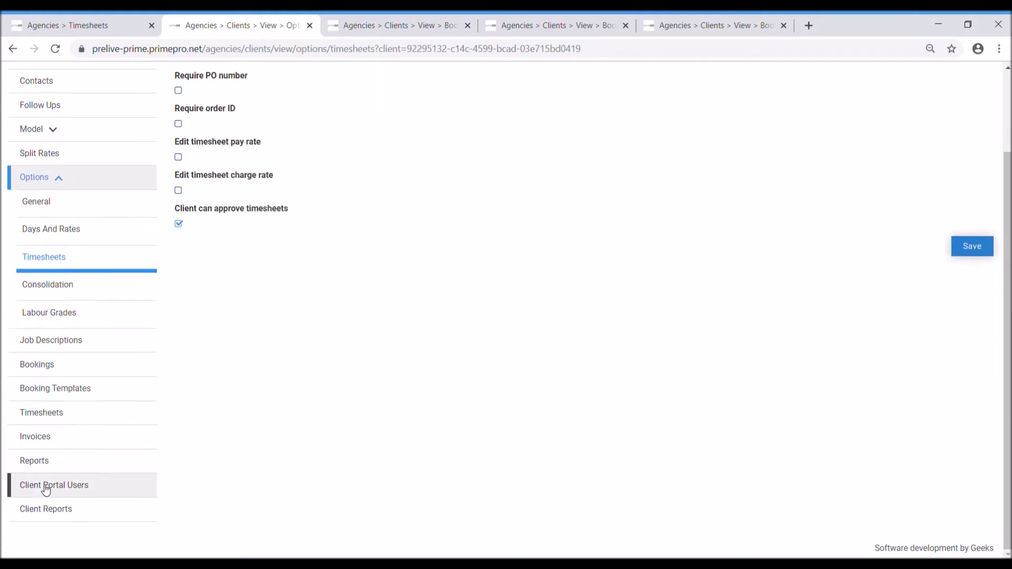
Step: Start a new Aldi Stores client portal user and show its available business units
{"action": "left_click", "coordinate": [46, 485]}
{"action": "left_click", "coordinate": [962, 271]}
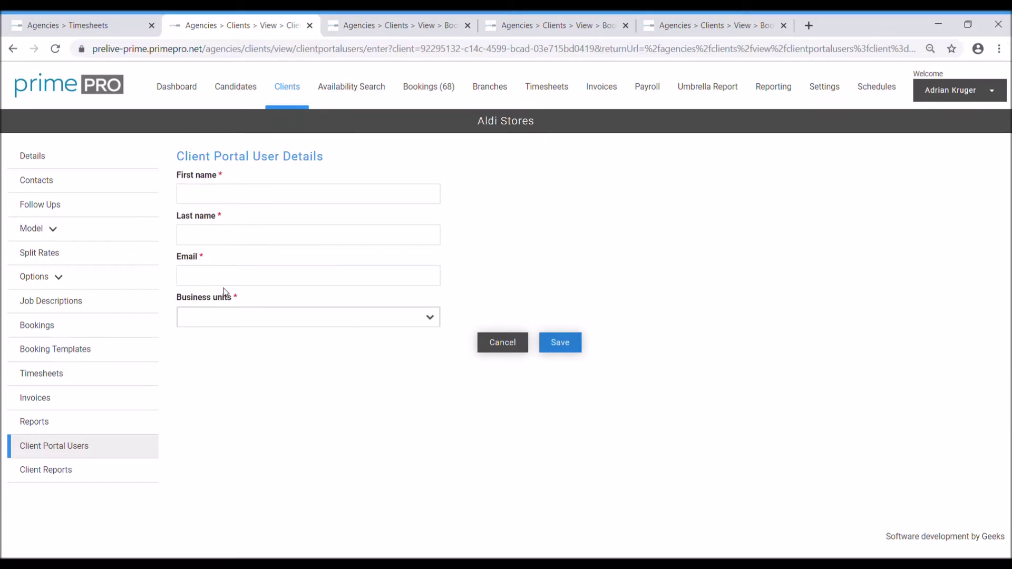
{"action": "left_click", "coordinate": [428, 320]}
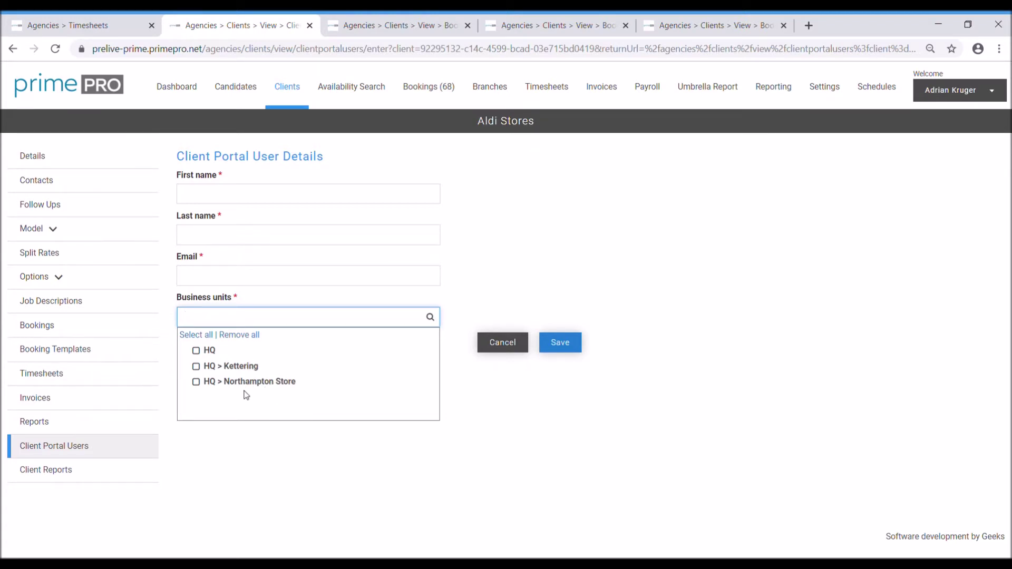
Step: Cancel the new portal user and check the existing user's three business units
{"action": "left_click", "coordinate": [495, 342]}
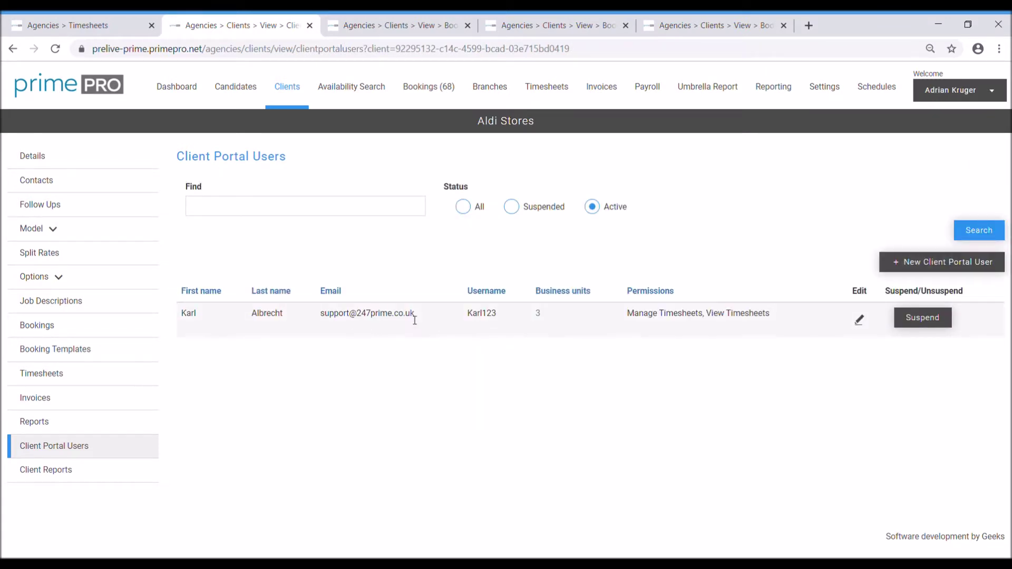
{"action": "left_click", "coordinate": [538, 315]}
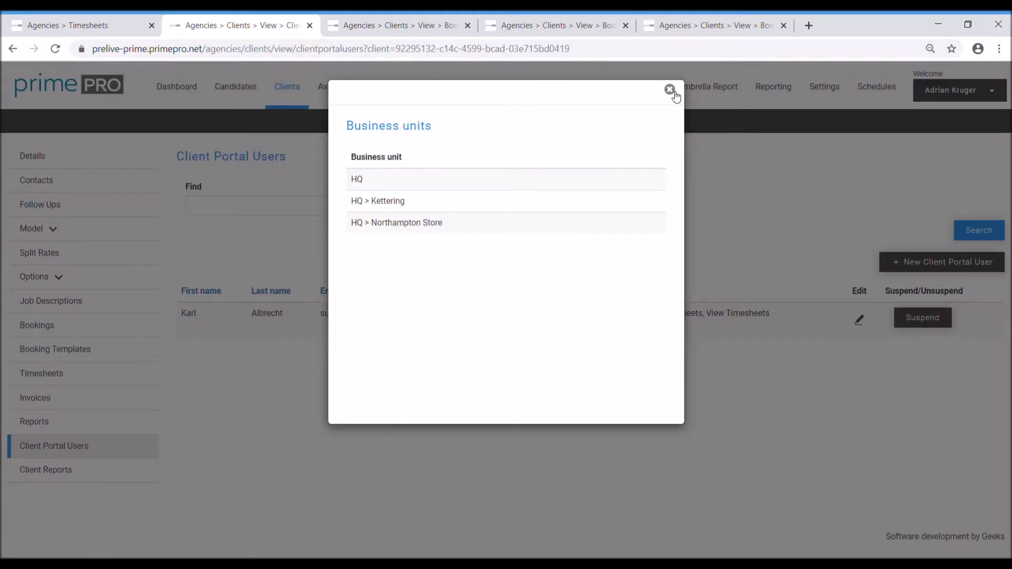
{"action": "left_click", "coordinate": [669, 89]}
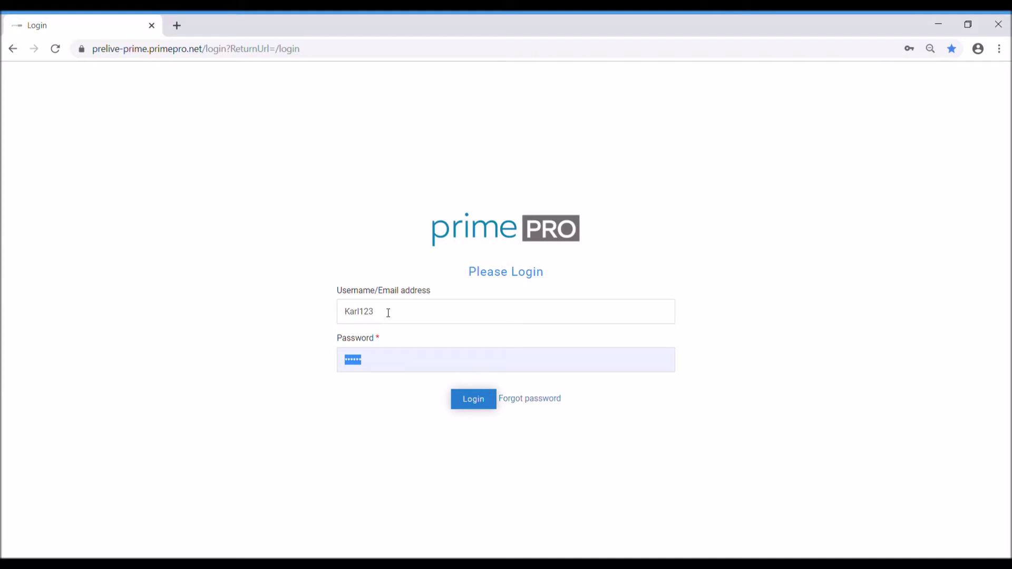
Step: Log into the client portal with the Aldi Stores portal user's username and password
{"action": "left_click", "coordinate": [475, 405]}
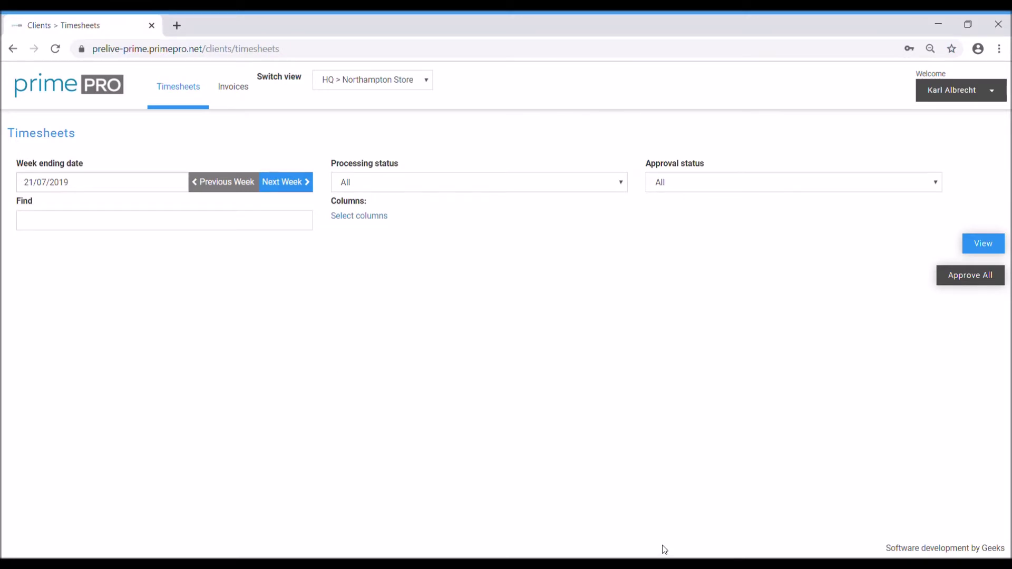
Step: Load Northampton Store timesheets for week ending 21/07/2019 and toggle the first two candidates' approvals
{"action": "left_click", "coordinate": [992, 249]}
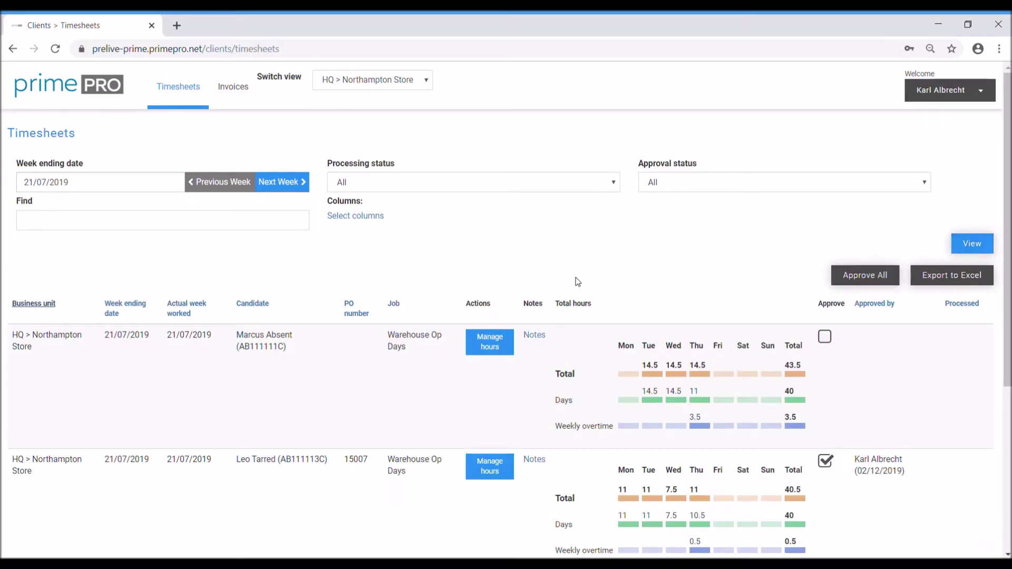
{"action": "scroll", "coordinate": [578, 279], "scroll_direction": "down", "scroll_amount": 5}
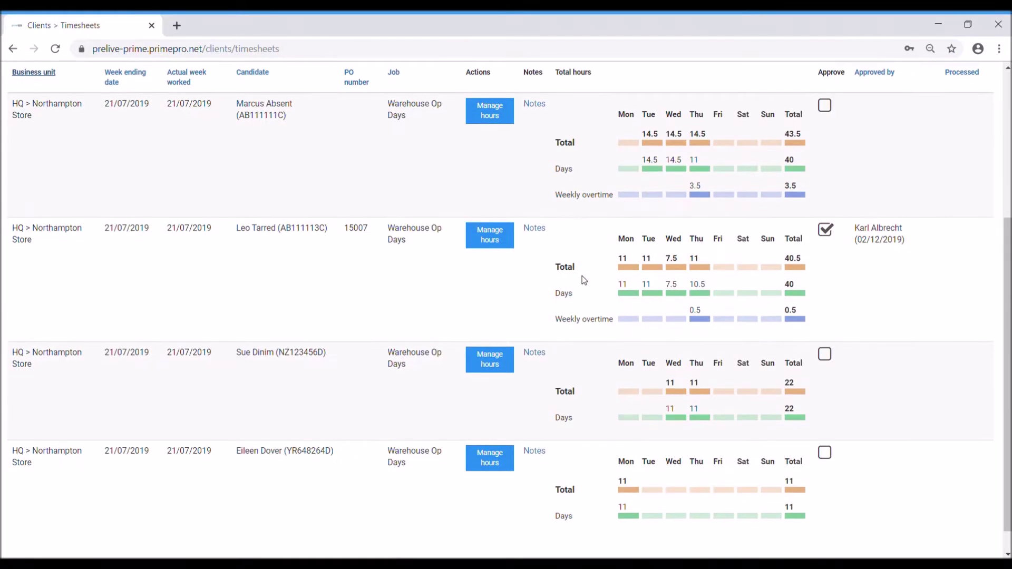
{"action": "left_click", "coordinate": [831, 234]}
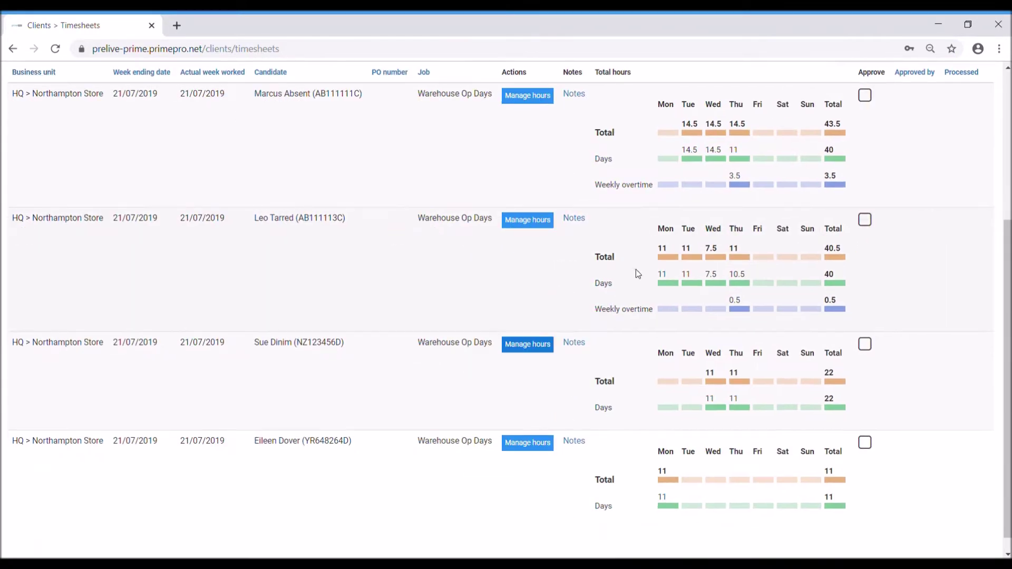
{"action": "scroll", "coordinate": [635, 270], "scroll_direction": "up", "scroll_amount": 5}
{"action": "scroll", "coordinate": [640, 276], "scroll_direction": "down", "scroll_amount": 3}
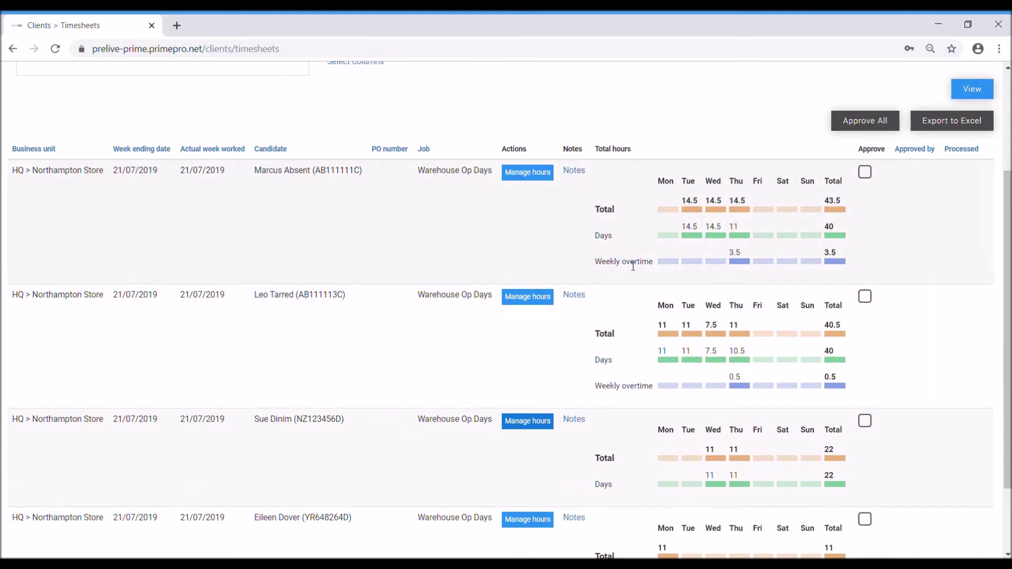
{"action": "left_click", "coordinate": [867, 178]}
{"action": "left_click", "coordinate": [830, 313]}
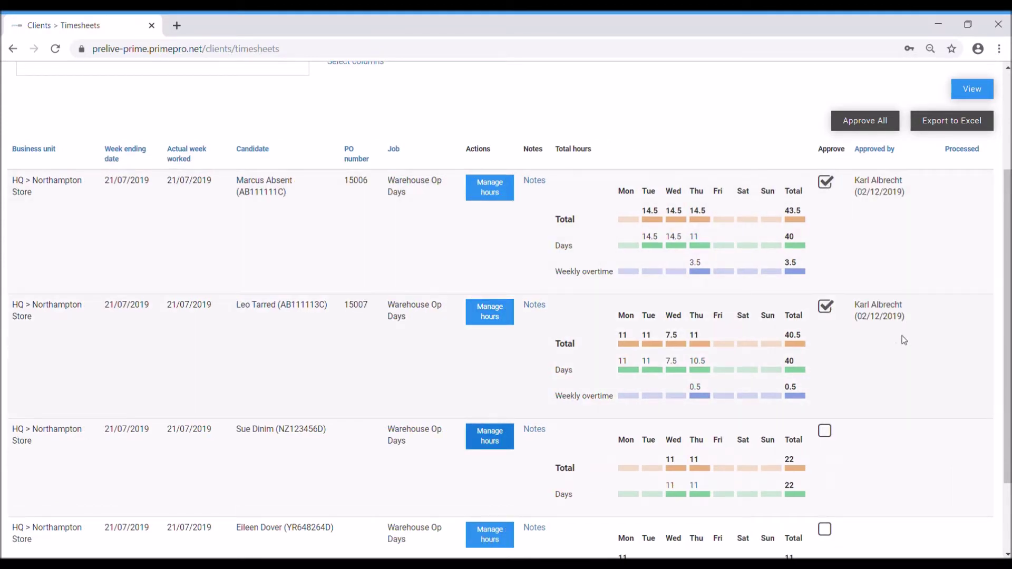
{"action": "scroll", "coordinate": [894, 342], "scroll_direction": "down", "scroll_amount": 2}
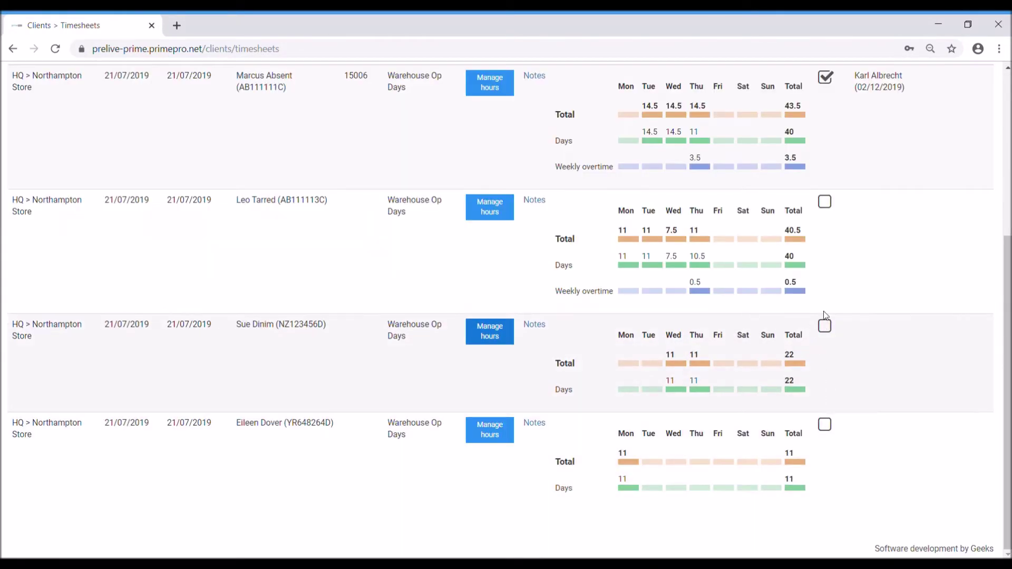
{"action": "scroll", "coordinate": [826, 315], "scroll_direction": "up", "scroll_amount": 5}
Step: Use Approve All, then untick Approve on all four timesheets so none remain approved
{"action": "left_click", "coordinate": [824, 337]}
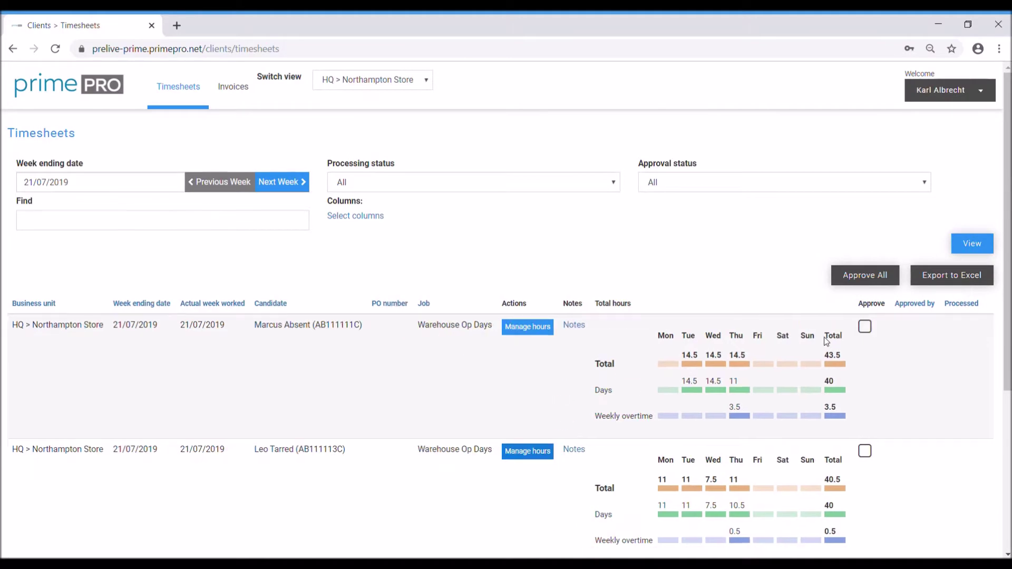
{"action": "left_click", "coordinate": [862, 274]}
{"action": "scroll", "coordinate": [912, 352], "scroll_direction": "down", "scroll_amount": 1}
{"action": "scroll", "coordinate": [913, 351], "scroll_direction": "down", "scroll_amount": 5}
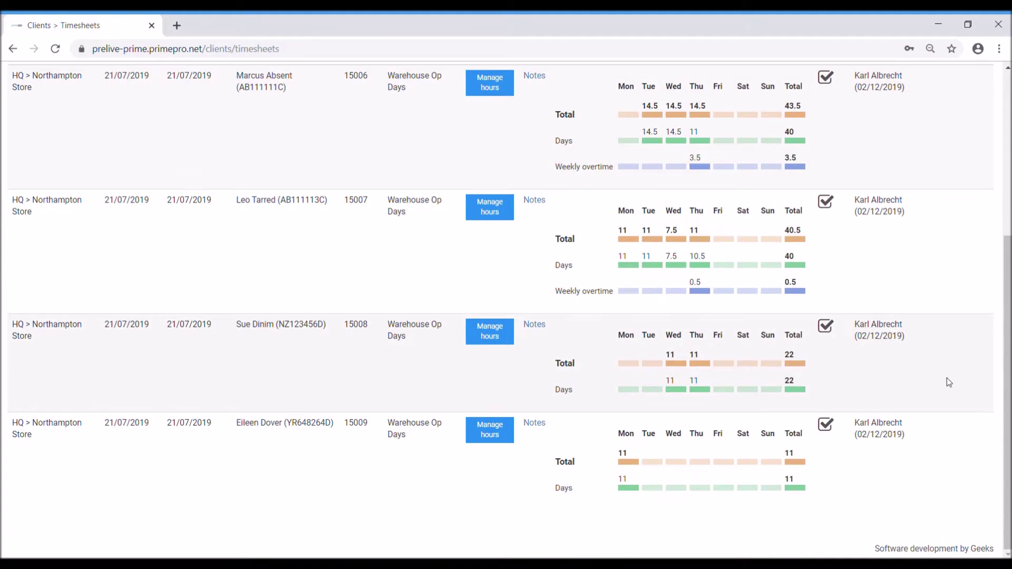
{"action": "scroll", "coordinate": [948, 378], "scroll_direction": "up", "scroll_amount": 5}
{"action": "scroll", "coordinate": [947, 379], "scroll_direction": "down", "scroll_amount": 5}
{"action": "scroll", "coordinate": [932, 364], "scroll_direction": "up", "scroll_amount": 5}
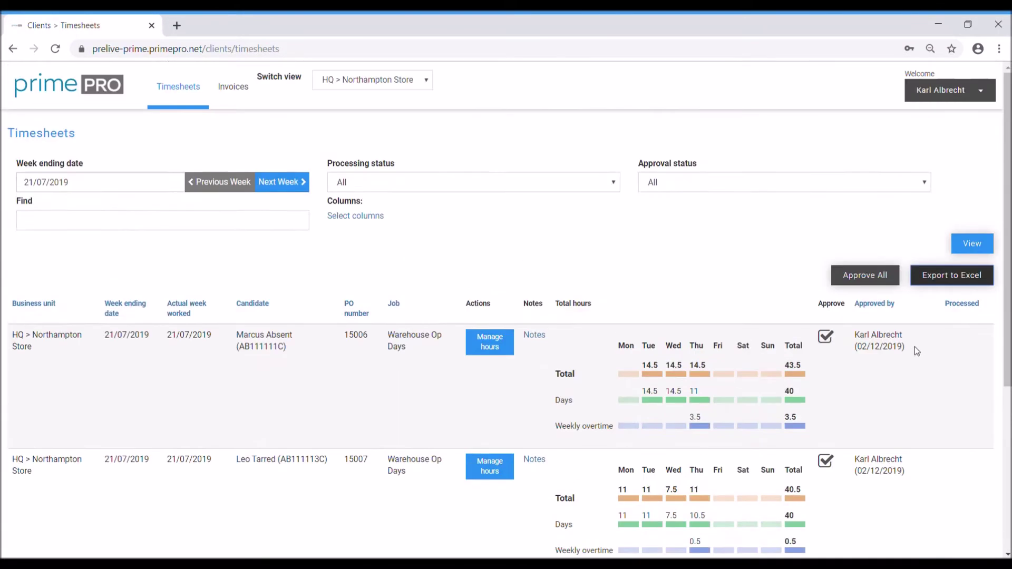
{"action": "left_click", "coordinate": [825, 336]}
{"action": "left_click", "coordinate": [825, 461]}
{"action": "scroll", "coordinate": [838, 433], "scroll_direction": "down", "scroll_amount": 5}
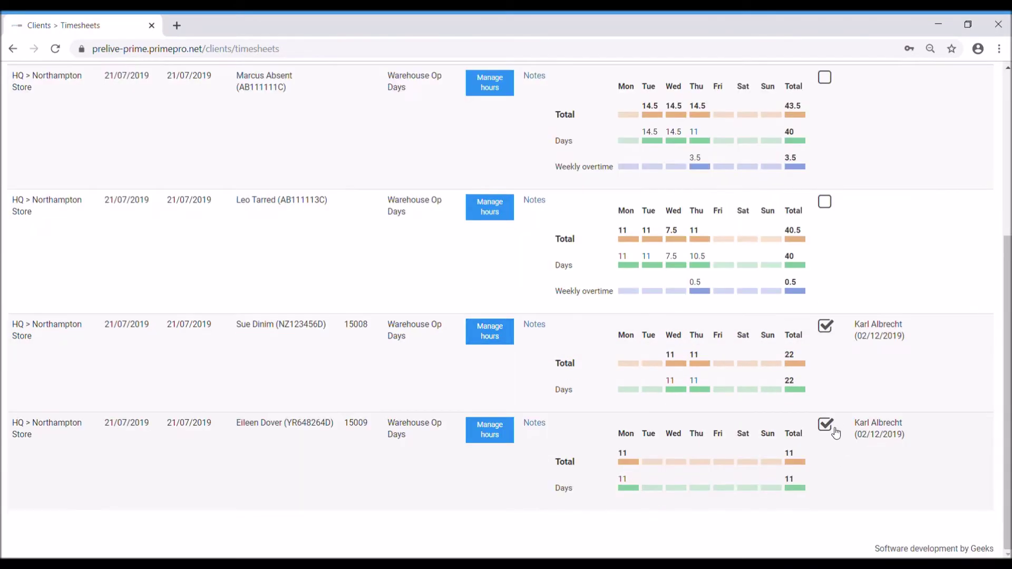
{"action": "left_click", "coordinate": [825, 425]}
{"action": "left_click", "coordinate": [826, 326]}
{"action": "scroll", "coordinate": [915, 360], "scroll_direction": "up", "scroll_amount": 5}
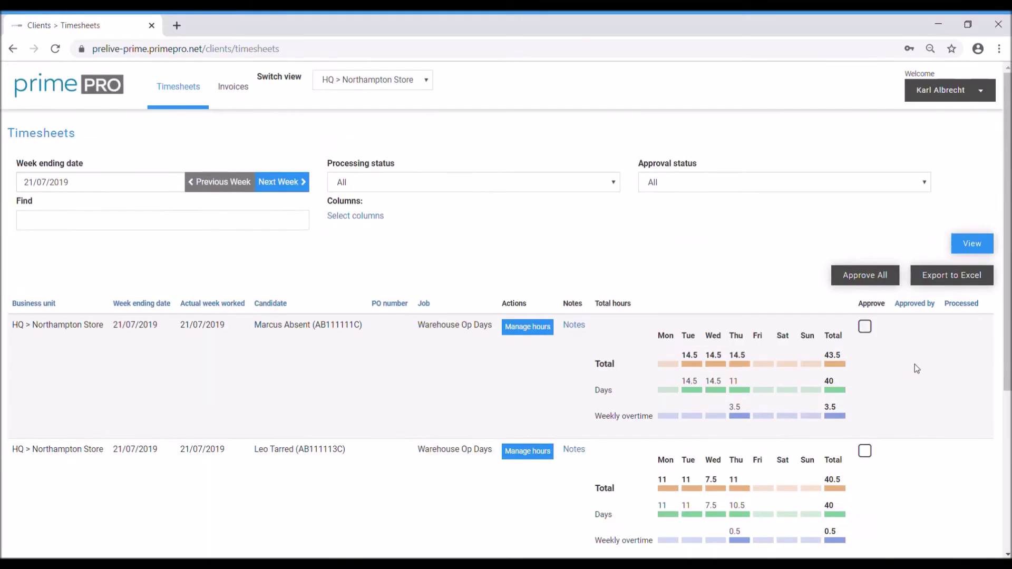
{"action": "scroll", "coordinate": [915, 366], "scroll_direction": "down", "scroll_amount": 1}
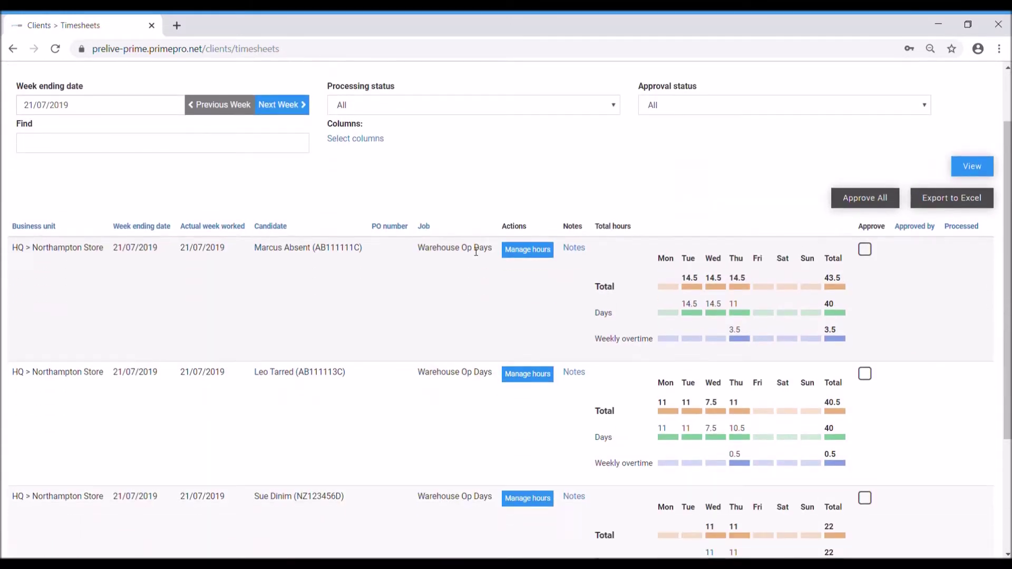
Step: Adjust the first timesheet's Tuesday charge hours to end around 20:00, totalling 13 hours
{"action": "left_click", "coordinate": [528, 251]}
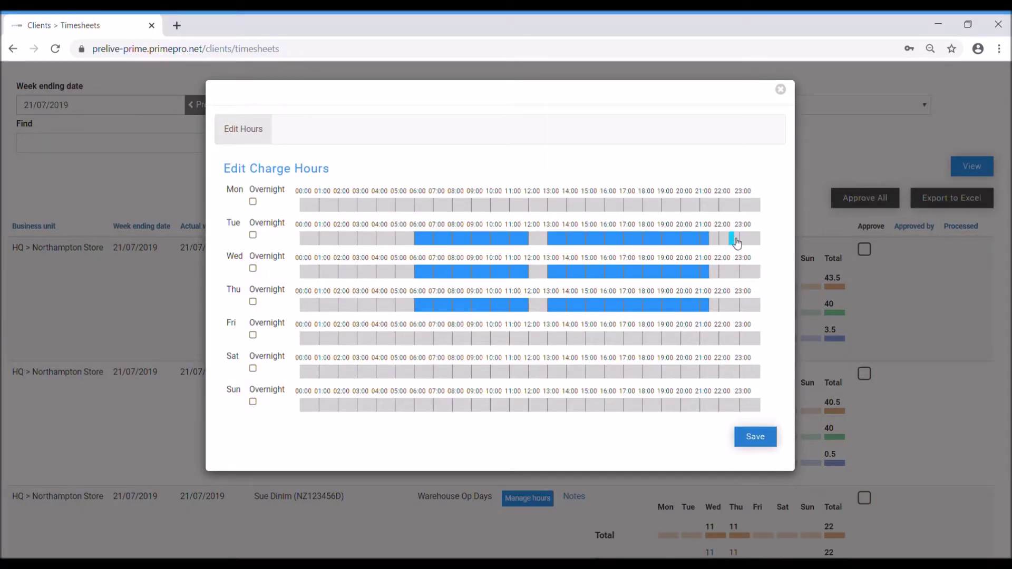
{"action": "left_click_drag", "start_coordinate": [735, 238], "coordinate": [625, 242]}
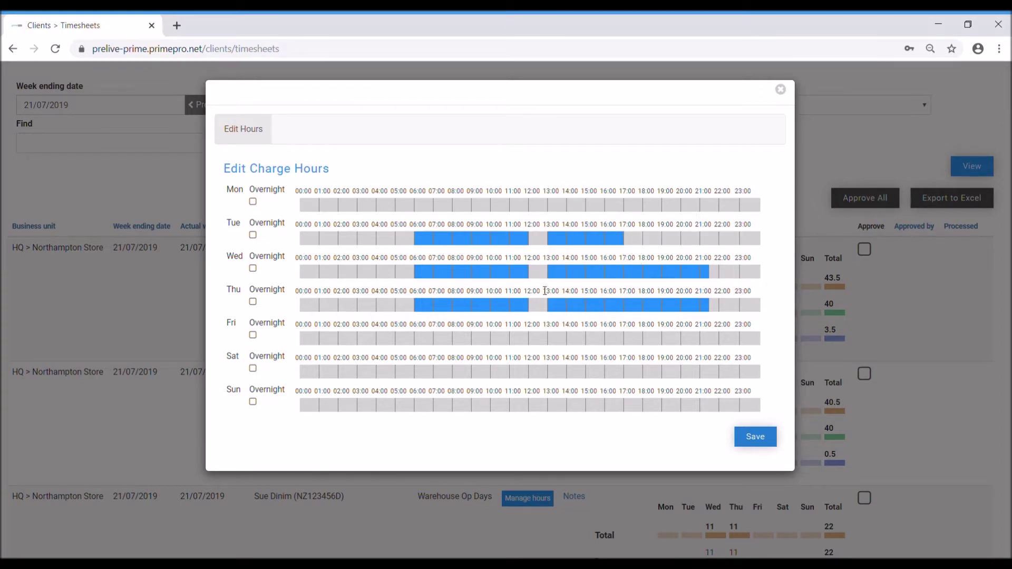
{"action": "left_click", "coordinate": [767, 437]}
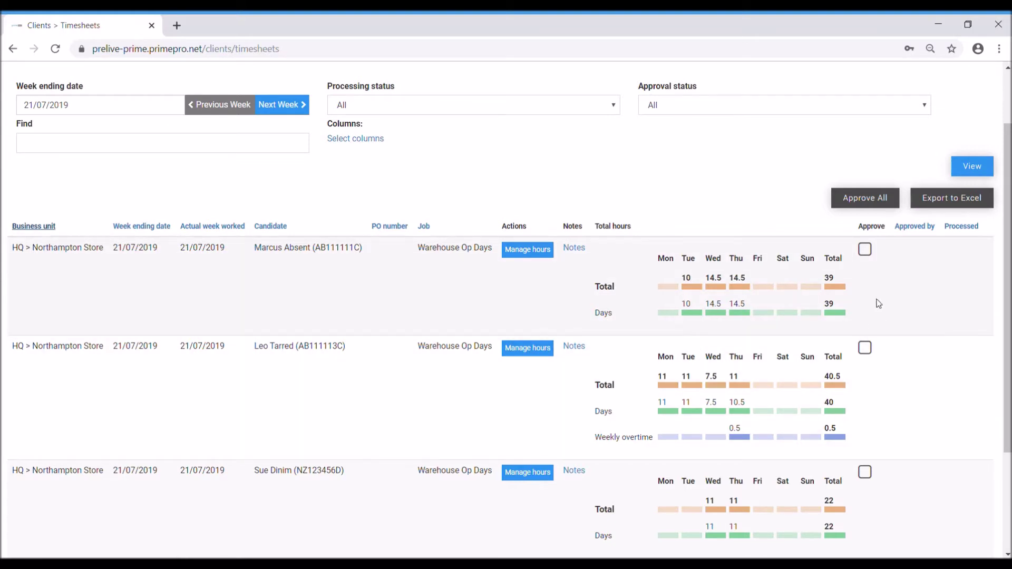
{"action": "left_click_drag", "start_coordinate": [828, 279], "coordinate": [832, 280]}
{"action": "left_click", "coordinate": [528, 250]}
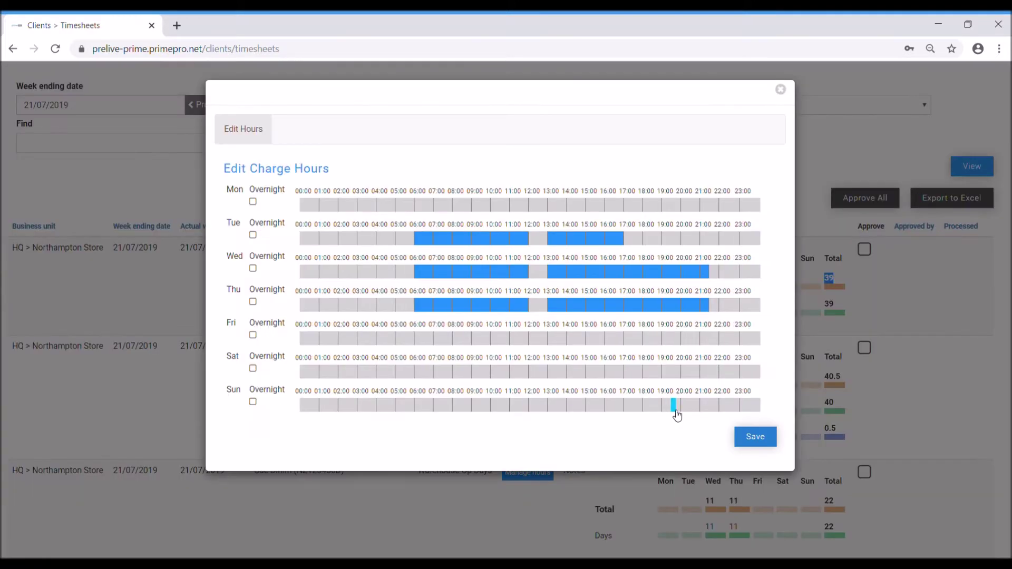
{"action": "left_click_drag", "start_coordinate": [629, 241], "coordinate": [685, 245]}
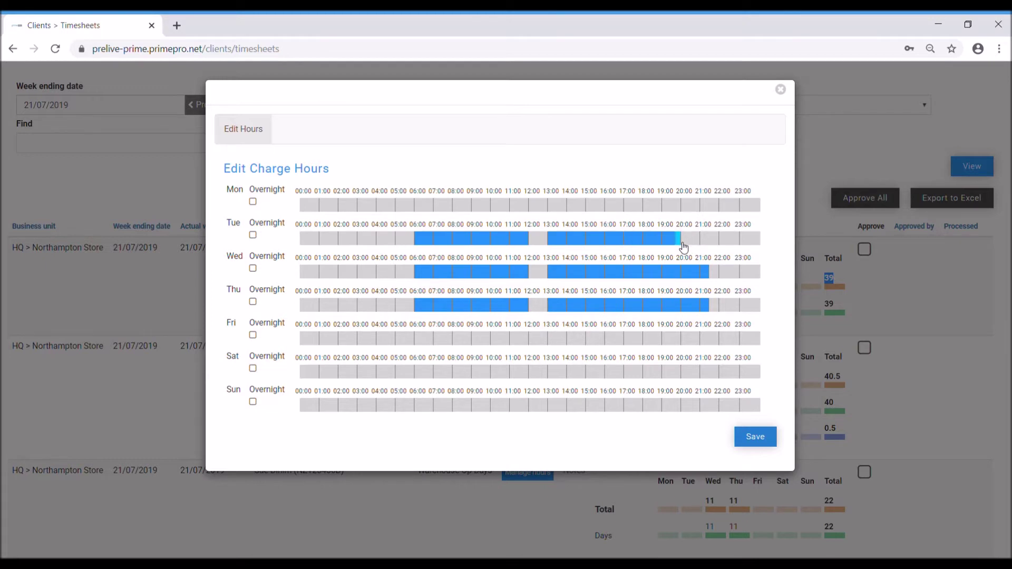
{"action": "left_click", "coordinate": [761, 438]}
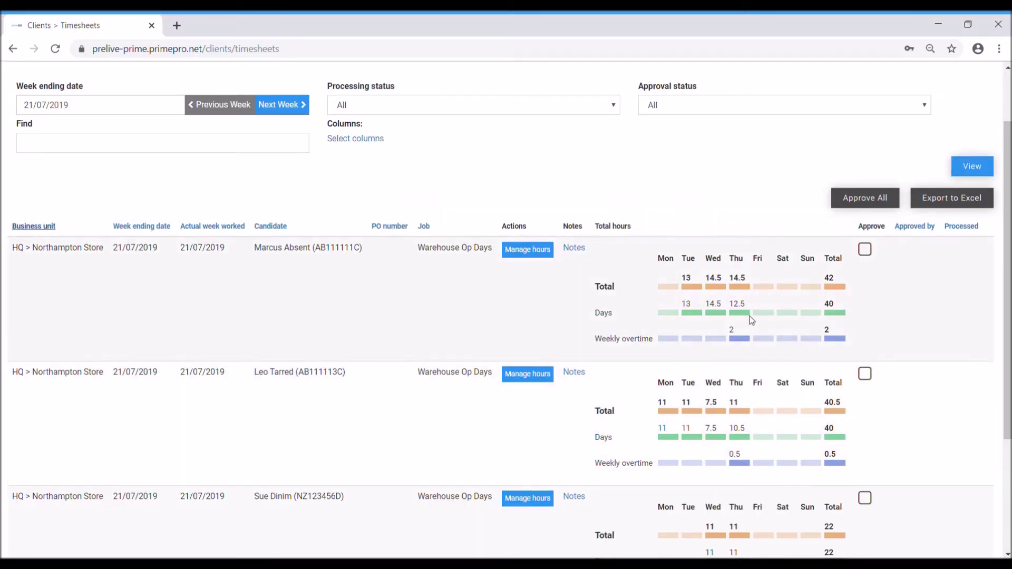
Step: Start the second timesheet's Wednesday shift at 06:00, making it 11 hours and 44 total
{"action": "scroll", "coordinate": [723, 302], "scroll_direction": "down", "scroll_amount": 2}
{"action": "scroll", "coordinate": [723, 302], "scroll_direction": "down", "scroll_amount": 1}
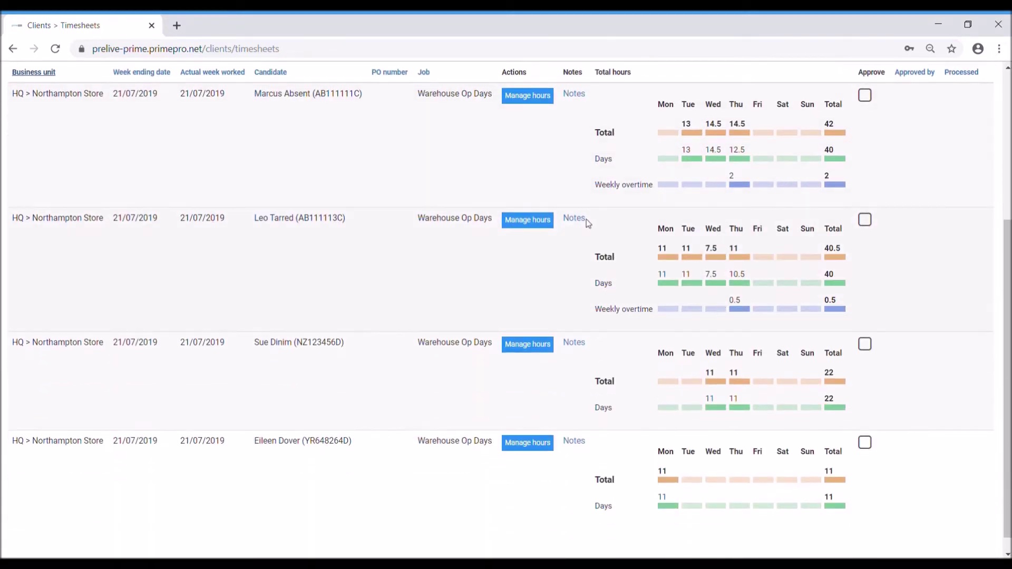
{"action": "left_click", "coordinate": [537, 226]}
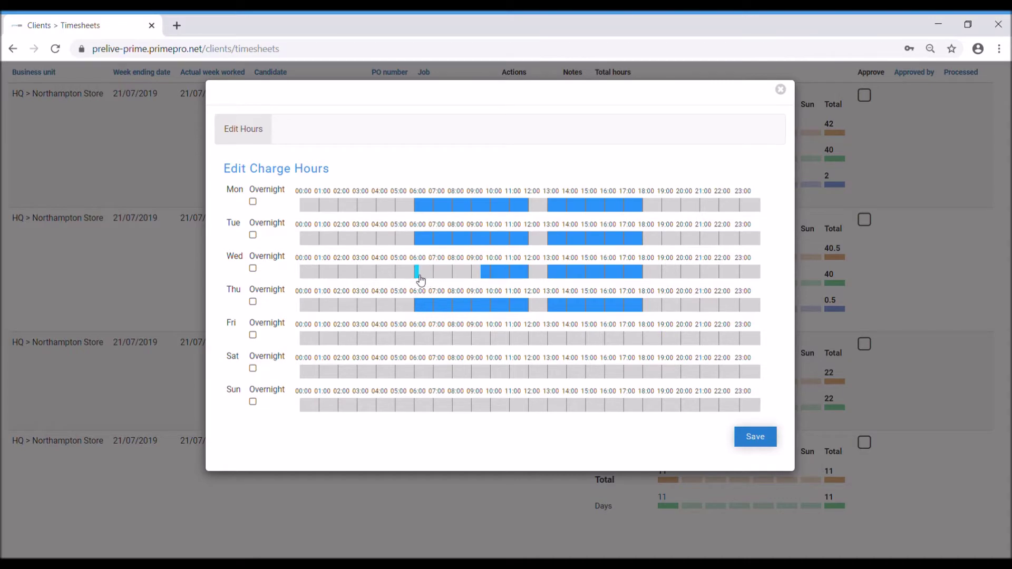
{"action": "left_click_drag", "start_coordinate": [417, 275], "coordinate": [493, 271]}
{"action": "left_click", "coordinate": [764, 445]}
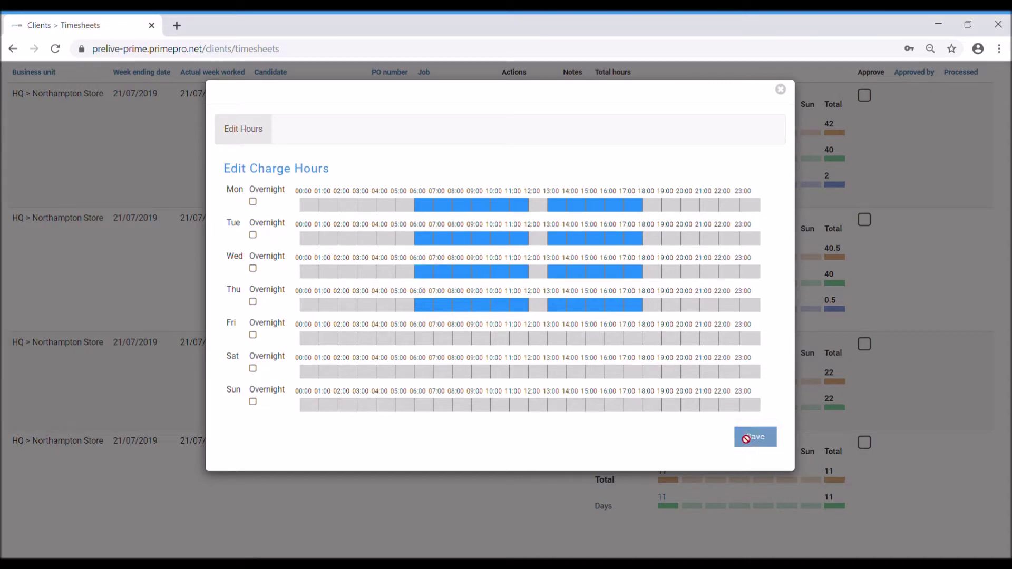
{"action": "left_click", "coordinate": [745, 439]}
{"action": "scroll", "coordinate": [879, 409], "scroll_direction": "up", "scroll_amount": 4}
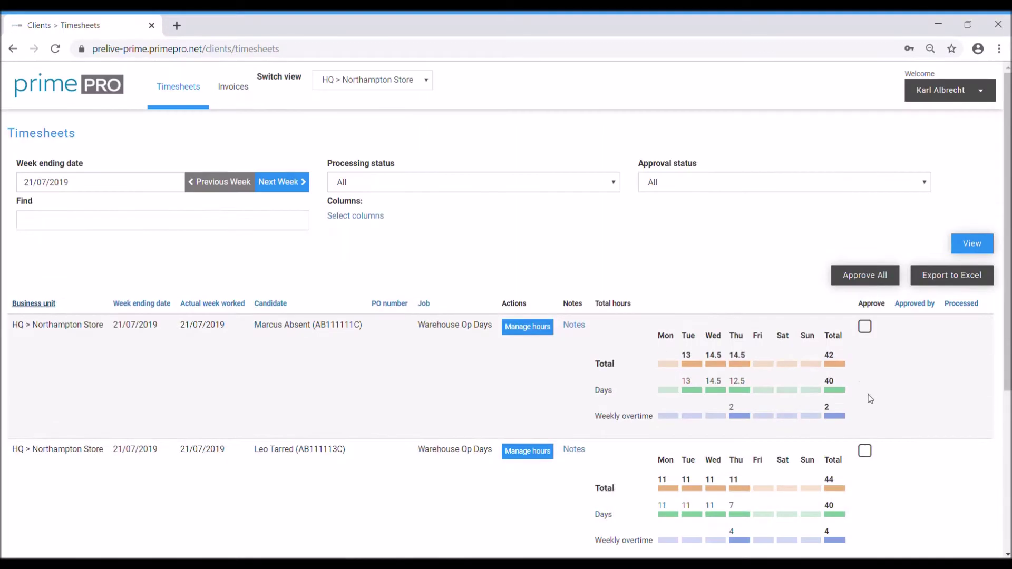
Step: Approve the first Northampton timesheet, then Approve All for the remaining three
{"action": "left_click", "coordinate": [865, 327]}
{"action": "scroll", "coordinate": [870, 411], "scroll_direction": "down", "scroll_amount": 2}
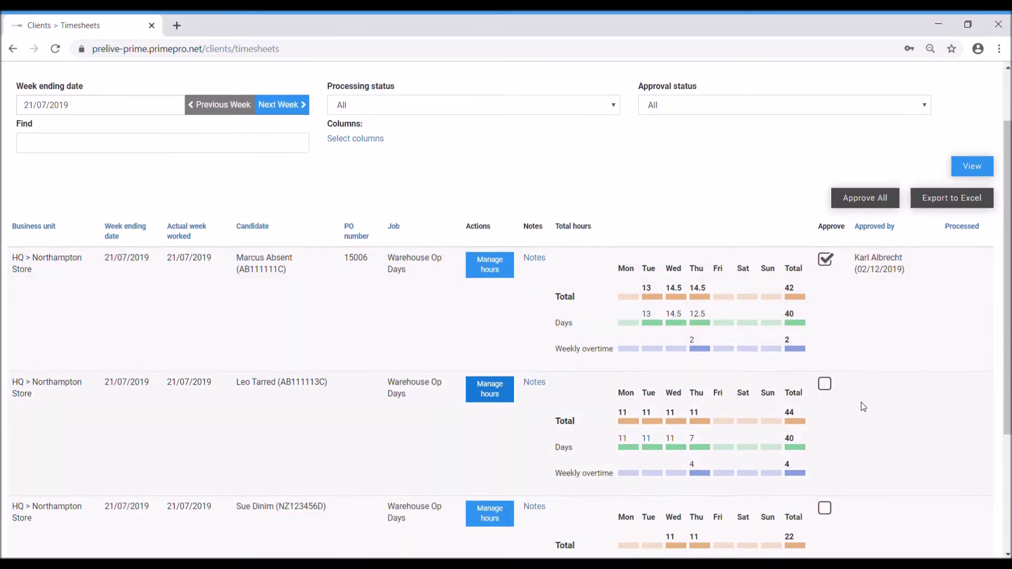
{"action": "left_click", "coordinate": [872, 207]}
{"action": "scroll", "coordinate": [887, 407], "scroll_direction": "down", "scroll_amount": 3}
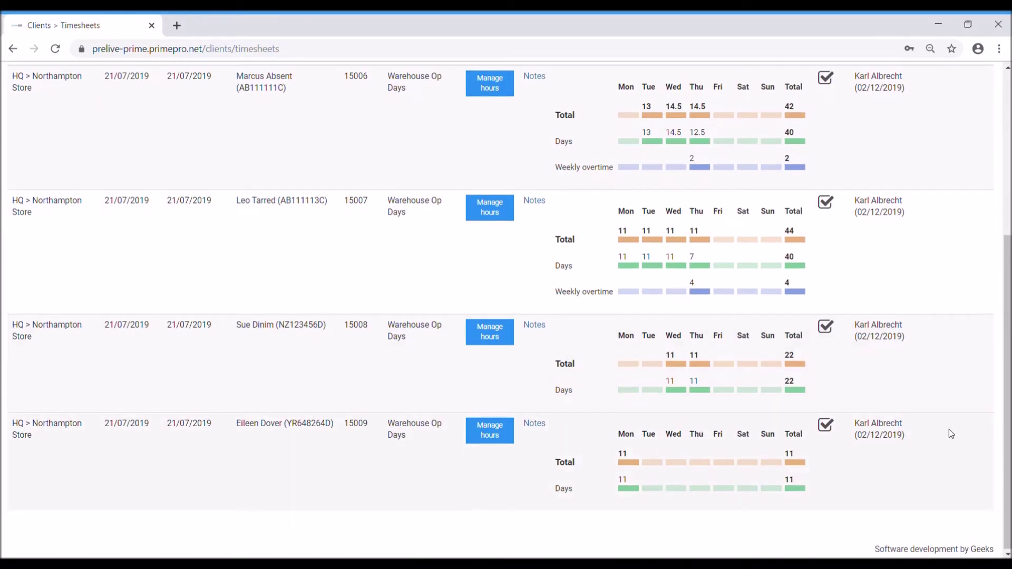
{"action": "scroll", "coordinate": [948, 429], "scroll_direction": "up", "scroll_amount": 5}
{"action": "scroll", "coordinate": [892, 321], "scroll_direction": "down", "scroll_amount": 1}
{"action": "scroll", "coordinate": [842, 365], "scroll_direction": "down", "scroll_amount": 5}
{"action": "scroll", "coordinate": [858, 395], "scroll_direction": "up", "scroll_amount": 5}
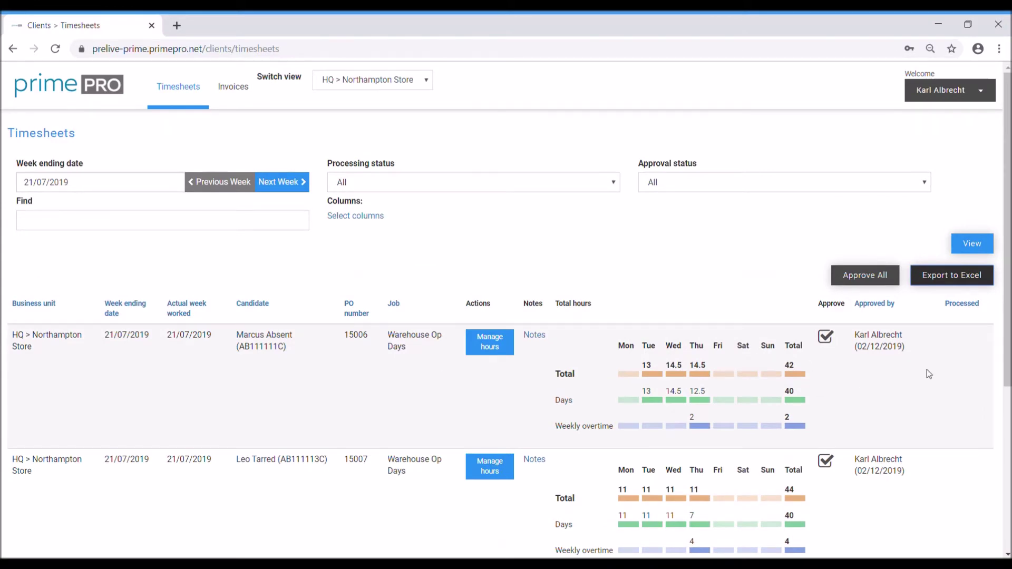
{"action": "scroll", "coordinate": [926, 369], "scroll_direction": "down", "scroll_amount": 5}
{"action": "scroll", "coordinate": [931, 375], "scroll_direction": "up", "scroll_amount": 5}
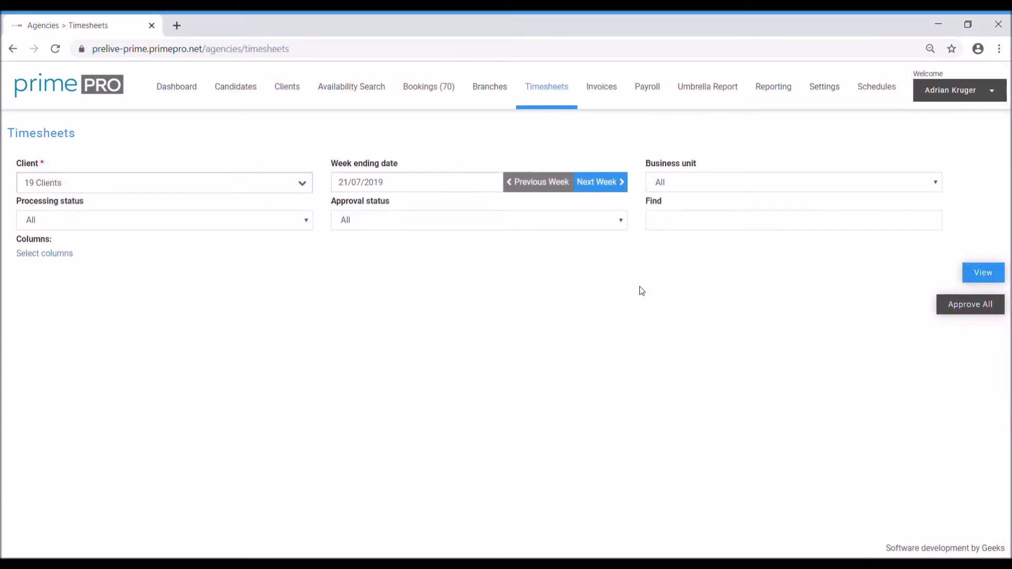
Step: Load the week's timesheets, confirming Aldi Northampton approved and Clipper Logistics' 44-hour HGV timesheet unapproved
{"action": "left_click", "coordinate": [995, 274]}
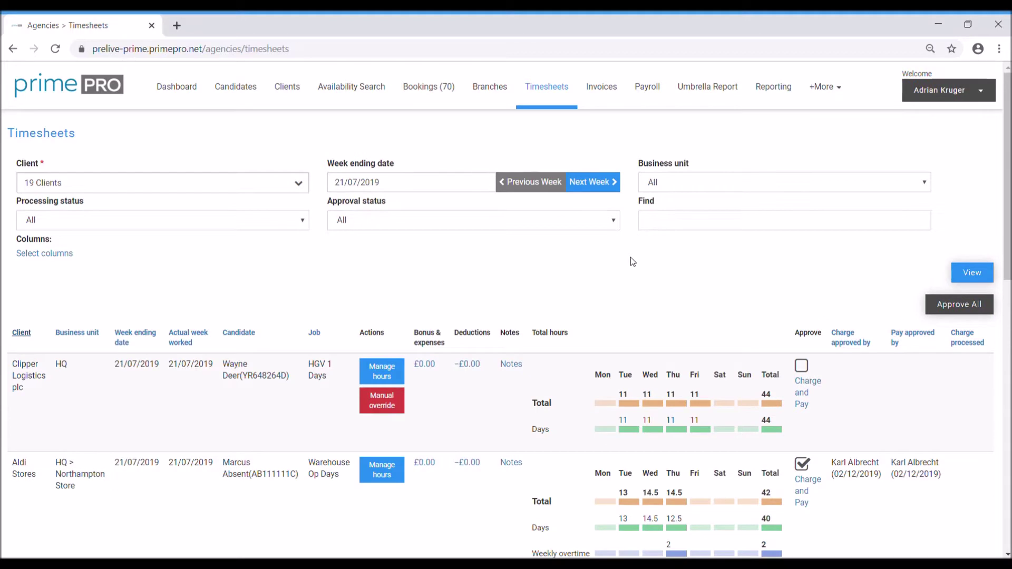
{"action": "scroll", "coordinate": [630, 257], "scroll_direction": "down", "scroll_amount": 3}
{"action": "scroll", "coordinate": [636, 254], "scroll_direction": "down", "scroll_amount": 2}
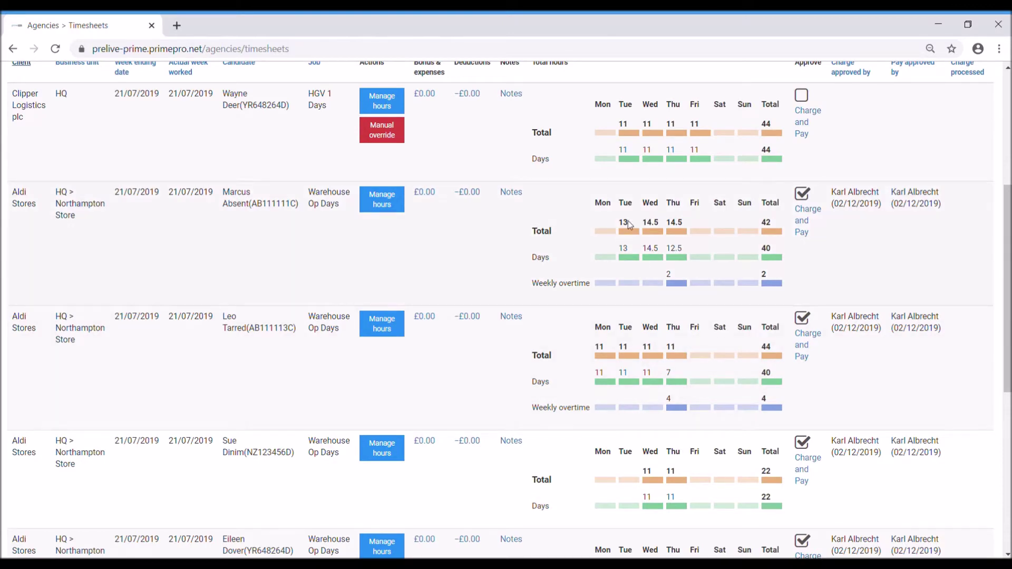
{"action": "scroll", "coordinate": [637, 384], "scroll_direction": "down", "scroll_amount": 5}
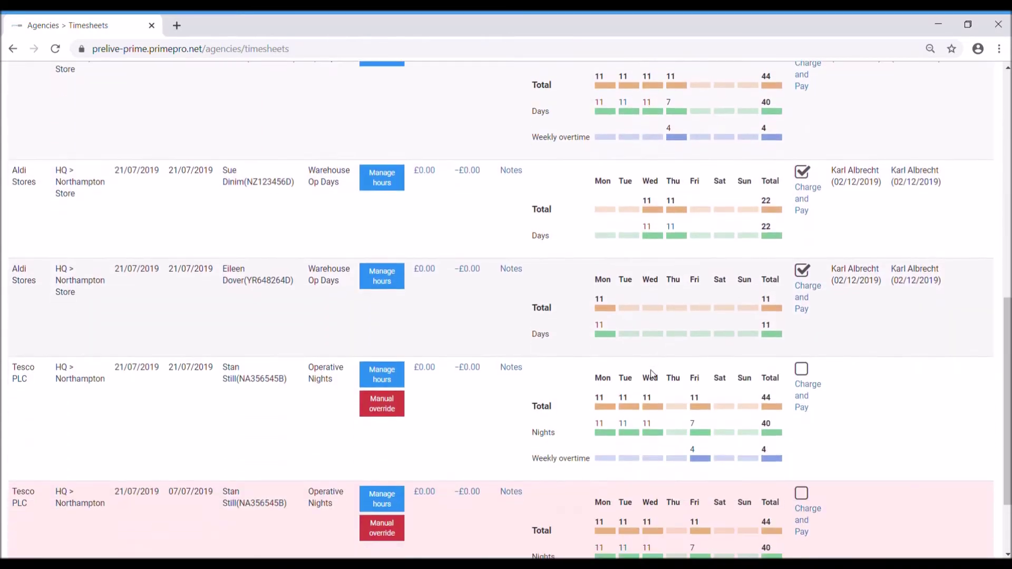
{"action": "scroll", "coordinate": [723, 367], "scroll_direction": "up", "scroll_amount": 4}
{"action": "scroll", "coordinate": [718, 365], "scroll_direction": "up", "scroll_amount": 2}
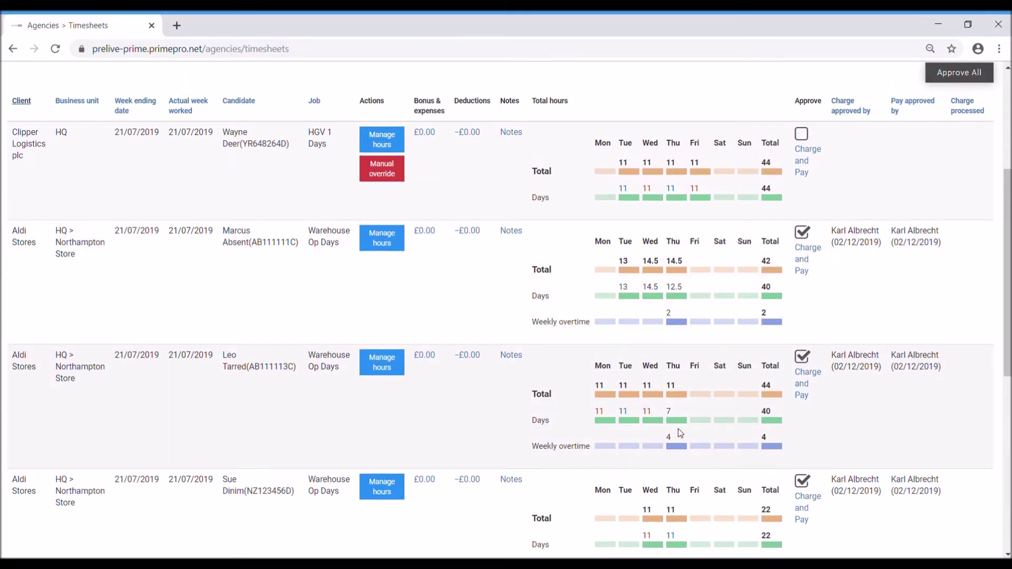
{"action": "scroll", "coordinate": [680, 434], "scroll_direction": "down", "scroll_amount": 3}
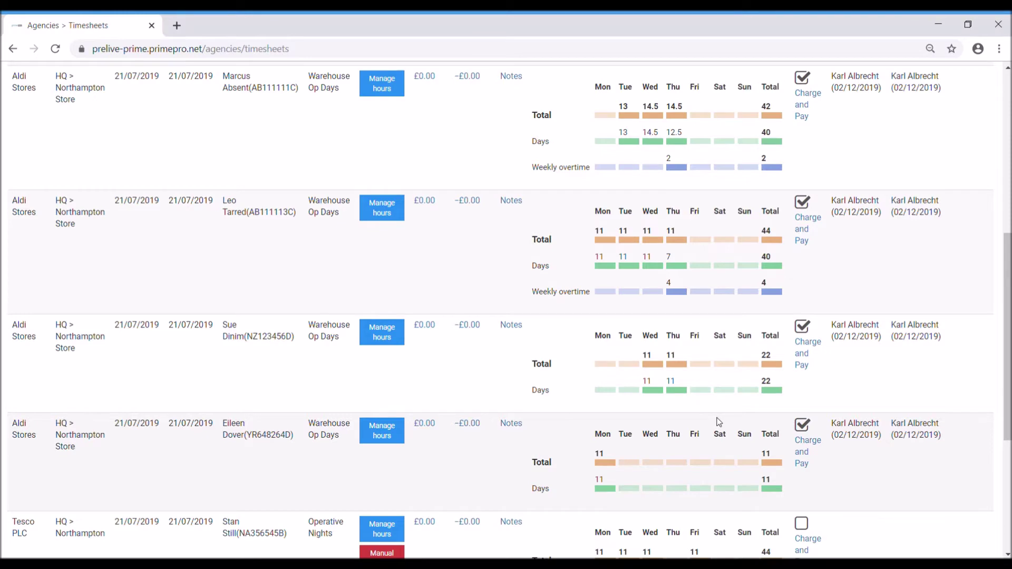
{"action": "scroll", "coordinate": [722, 422], "scroll_direction": "down", "scroll_amount": 2}
{"action": "scroll", "coordinate": [727, 421], "scroll_direction": "up", "scroll_amount": 5}
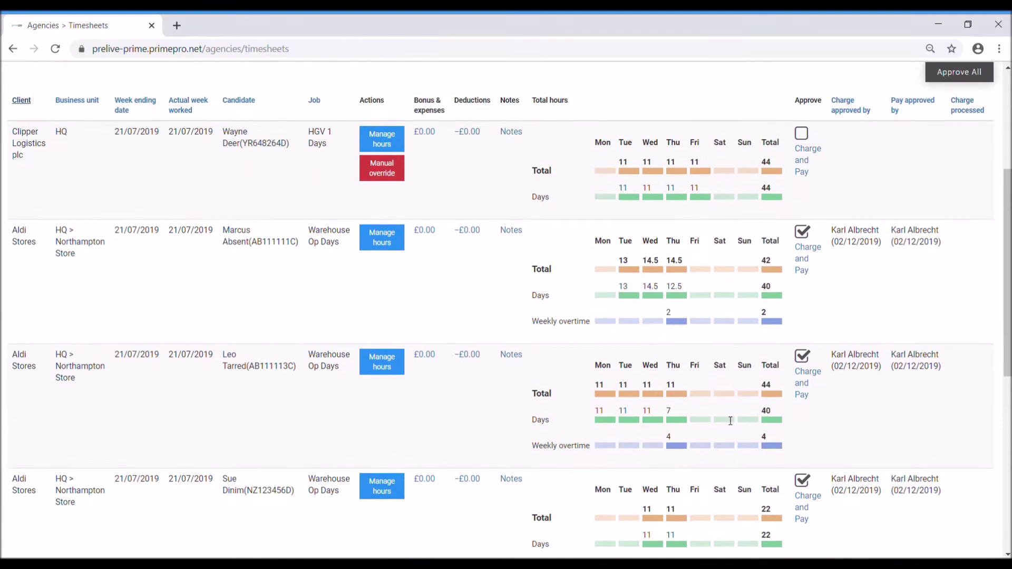
{"action": "scroll", "coordinate": [730, 421], "scroll_direction": "up", "scroll_amount": 2}
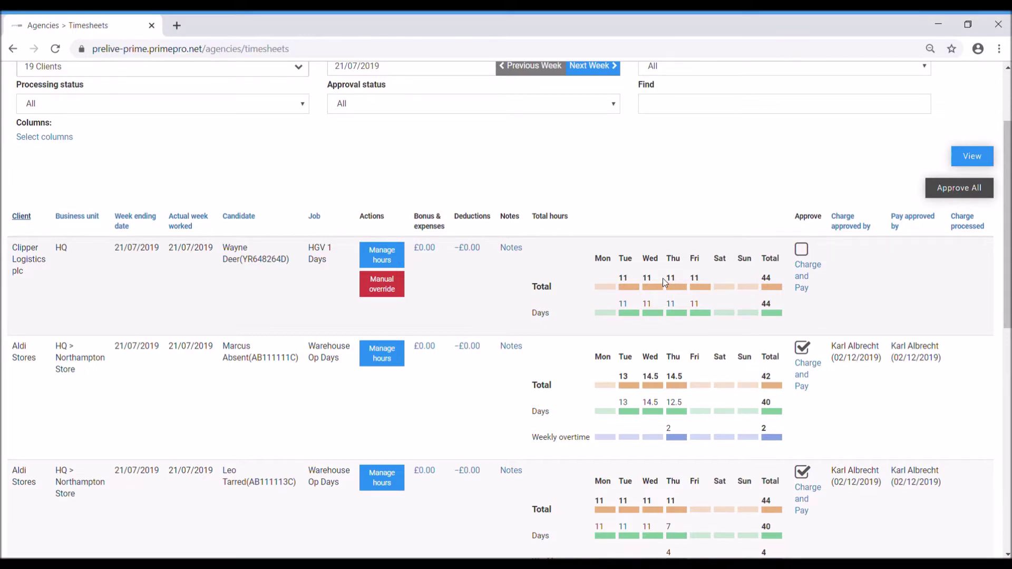
Step: Shorten Clipper Logistics' Tuesday to end around 10:45 (4.75 hours), giving 37.75 total
{"action": "left_click", "coordinate": [383, 258]}
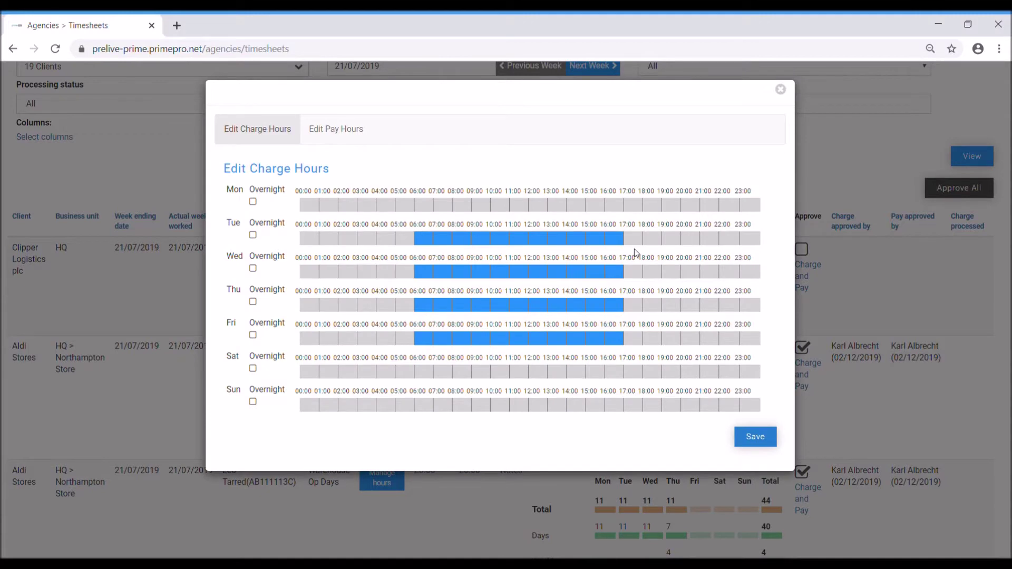
{"action": "left_click_drag", "start_coordinate": [639, 238], "coordinate": [506, 245]}
{"action": "left_click", "coordinate": [759, 438]}
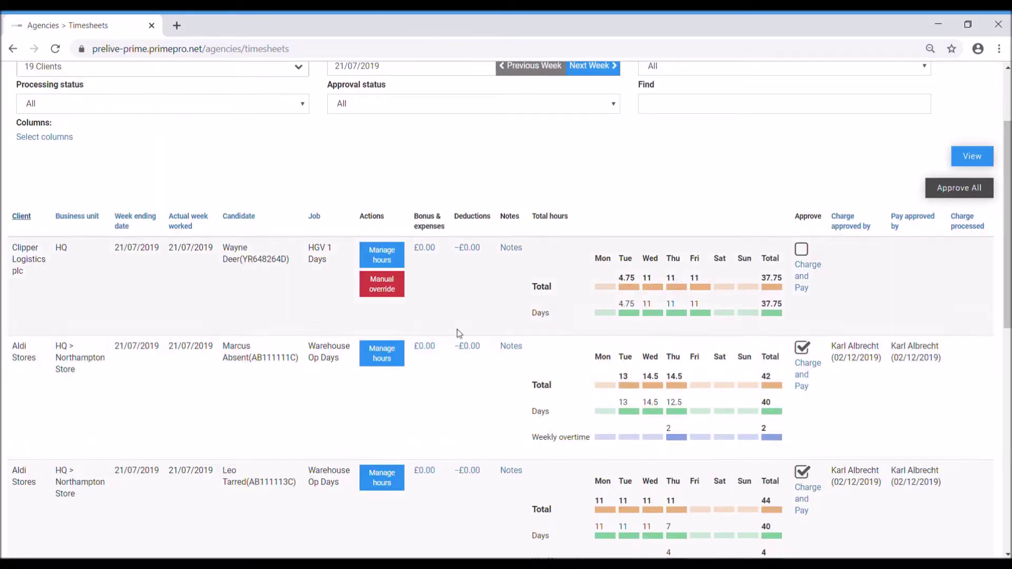
{"action": "left_click", "coordinate": [383, 291]}
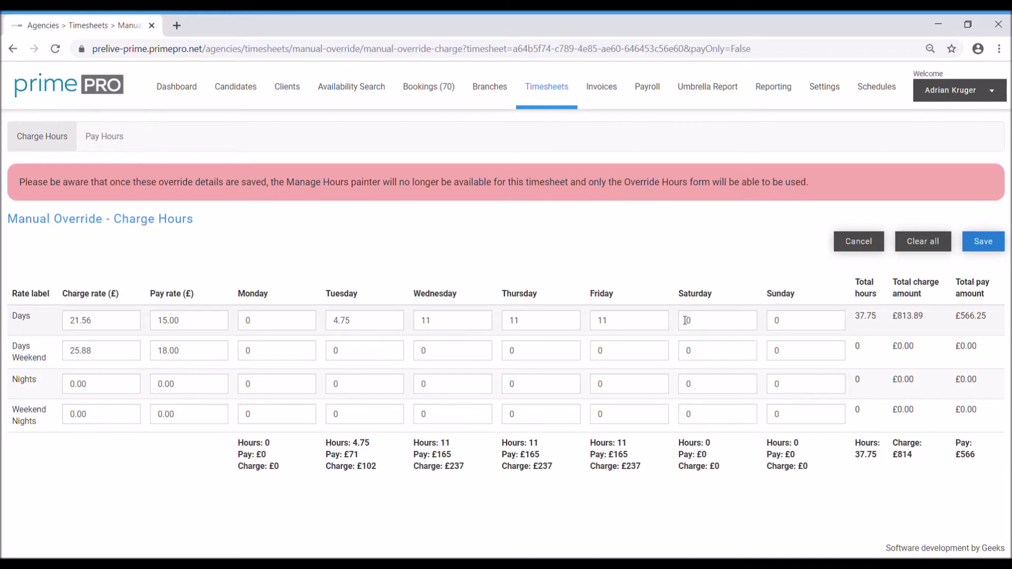
Step: Set Monday day hours to 3 in the Clipper Logistics override, save, and reload showing 40.75
{"action": "double_click", "coordinate": [359, 327]}
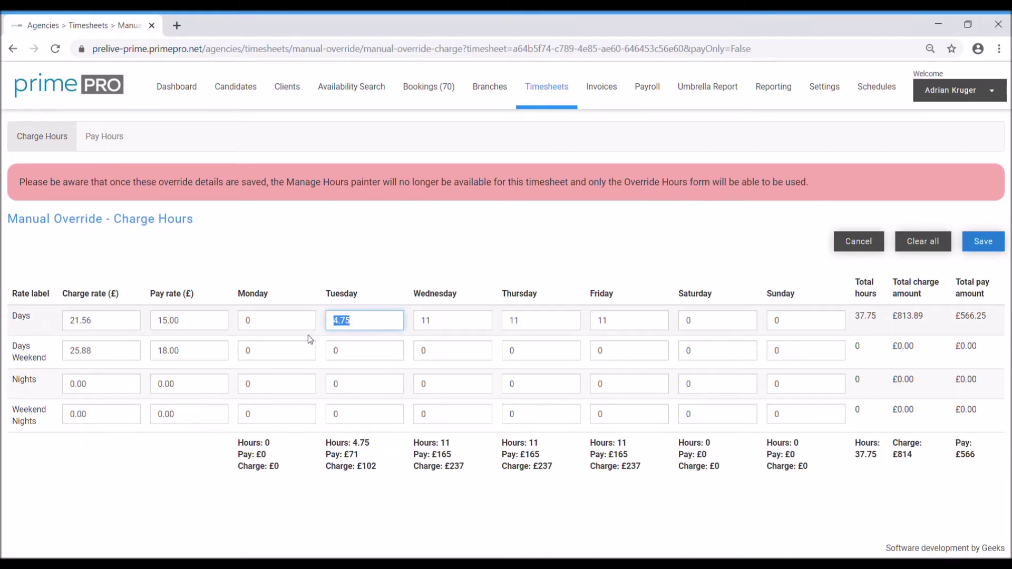
{"action": "left_click", "coordinate": [266, 325]}
{"action": "key", "text": "BackSpace"}
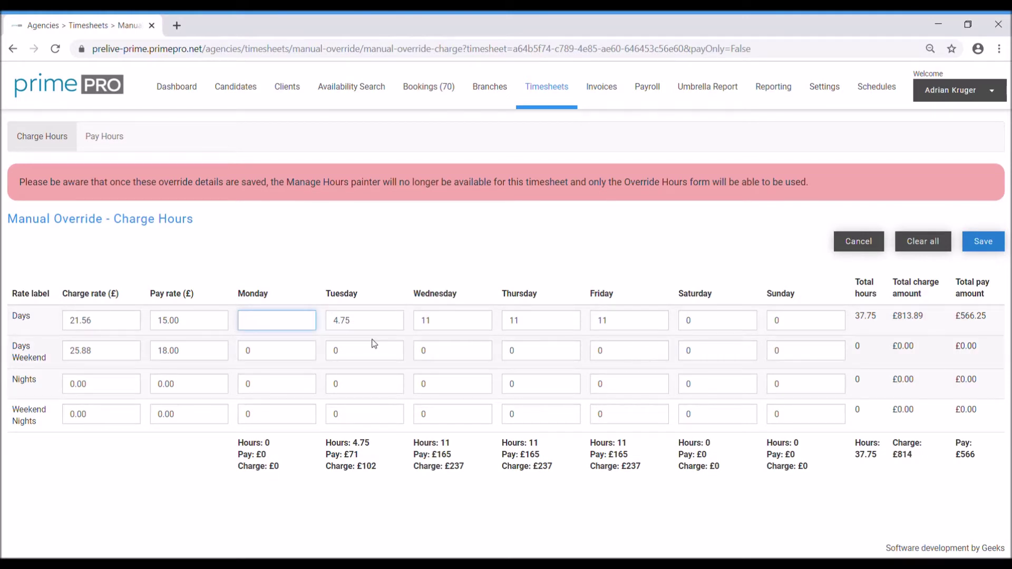
{"action": "type", "text": "3"}
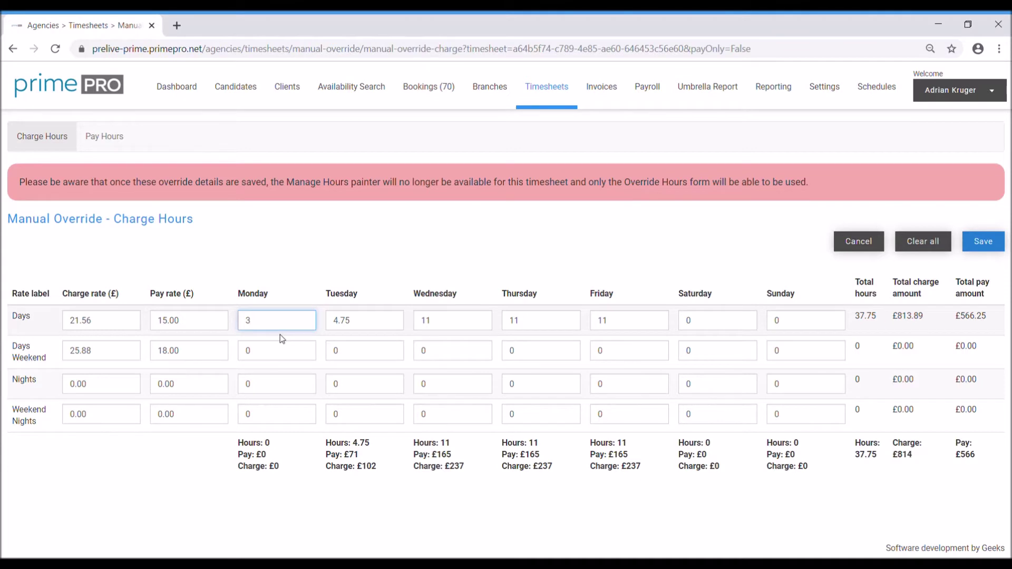
{"action": "left_click", "coordinate": [169, 330]}
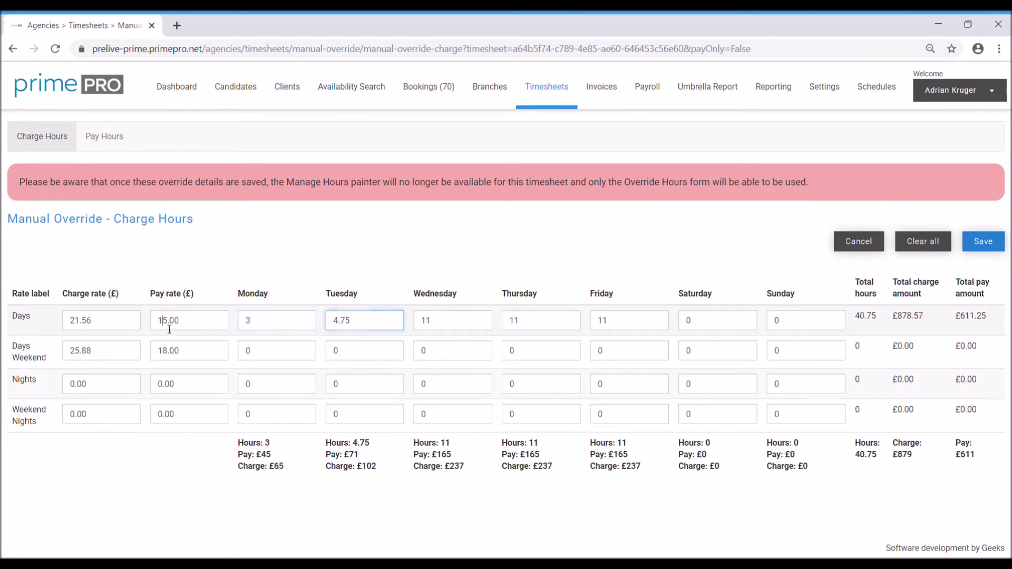
{"action": "left_click", "coordinate": [169, 330]}
{"action": "left_click", "coordinate": [73, 329]}
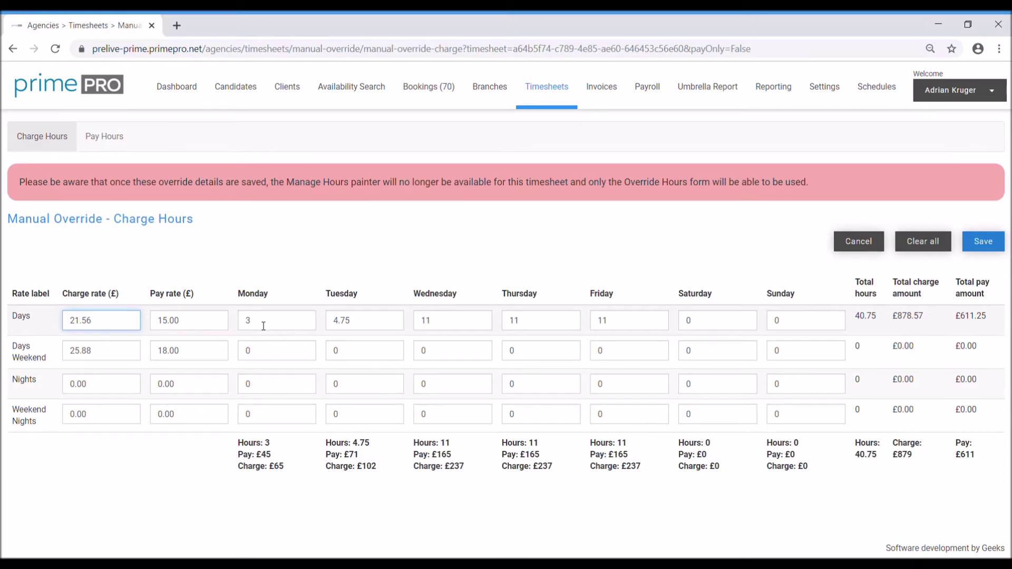
{"action": "left_click", "coordinate": [983, 241]}
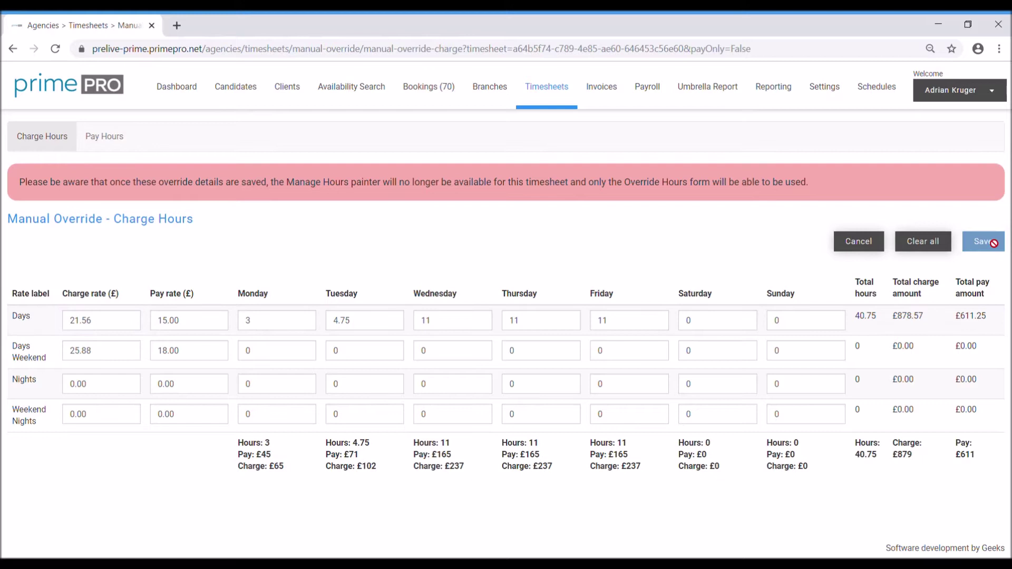
{"action": "left_click", "coordinate": [984, 274]}
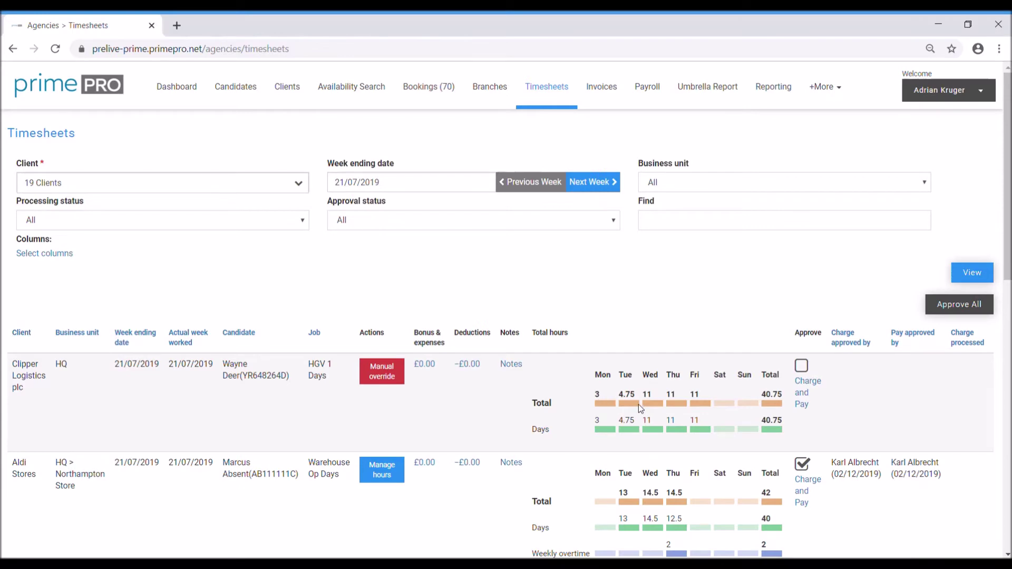
{"action": "scroll", "coordinate": [639, 404], "scroll_direction": "down", "scroll_amount": 4}
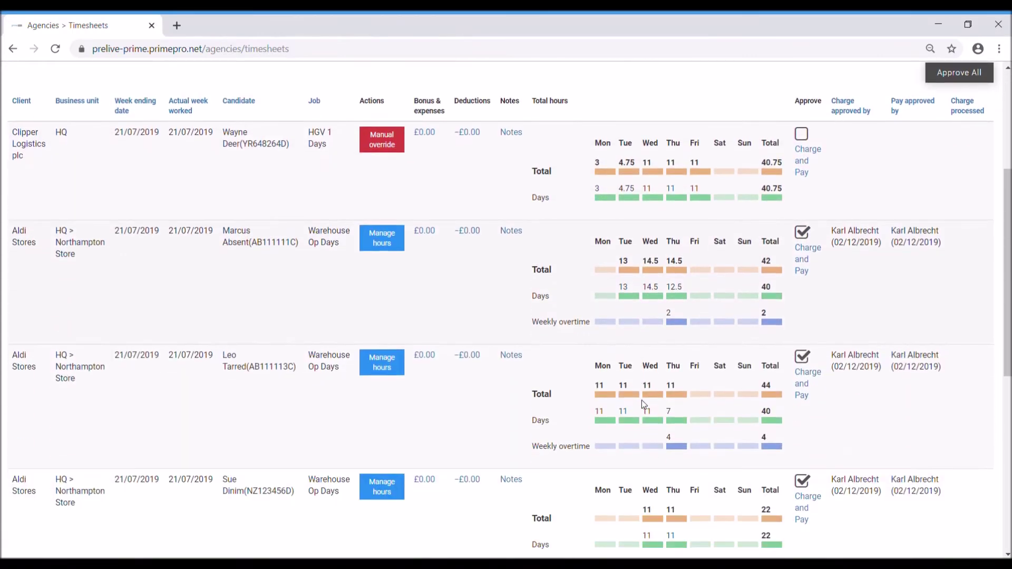
{"action": "scroll", "coordinate": [641, 400], "scroll_direction": "down", "scroll_amount": 7}
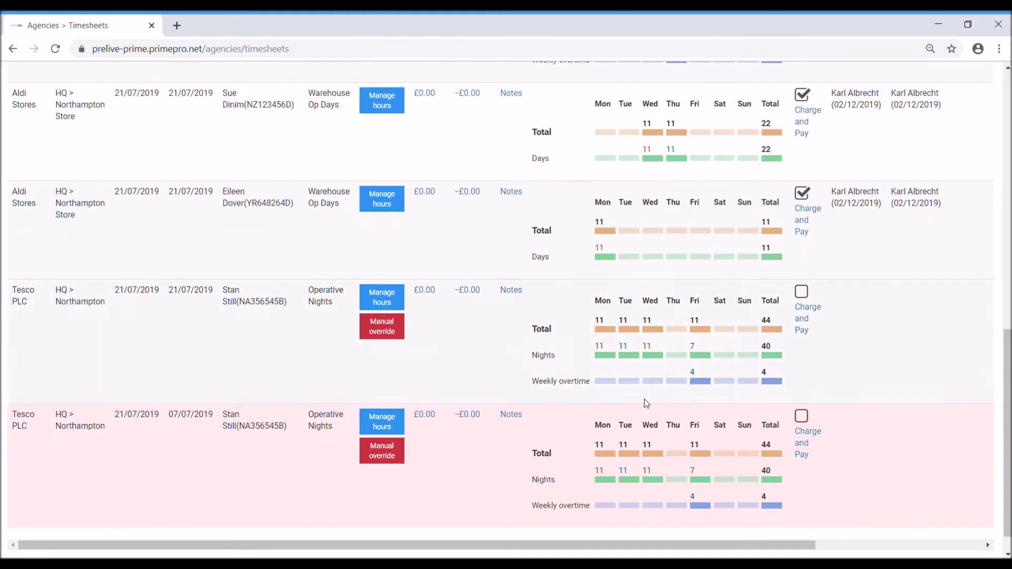
{"action": "scroll", "coordinate": [645, 400], "scroll_direction": "up", "scroll_amount": 8}
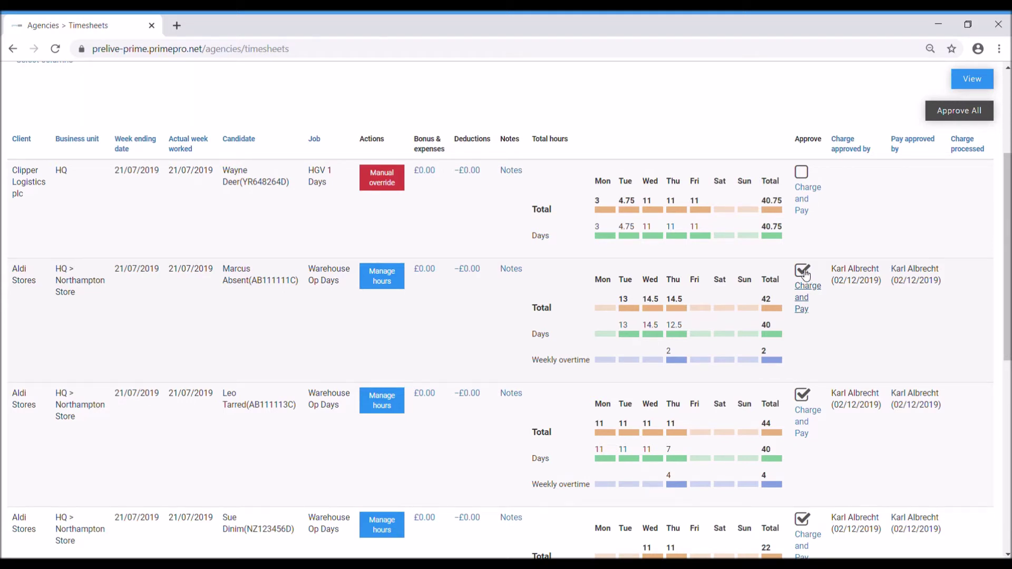
Step: Unapprove the 42-hour Aldi Stores timesheet, view its charge hours, then re-approve charge and pay
{"action": "left_click", "coordinate": [803, 272]}
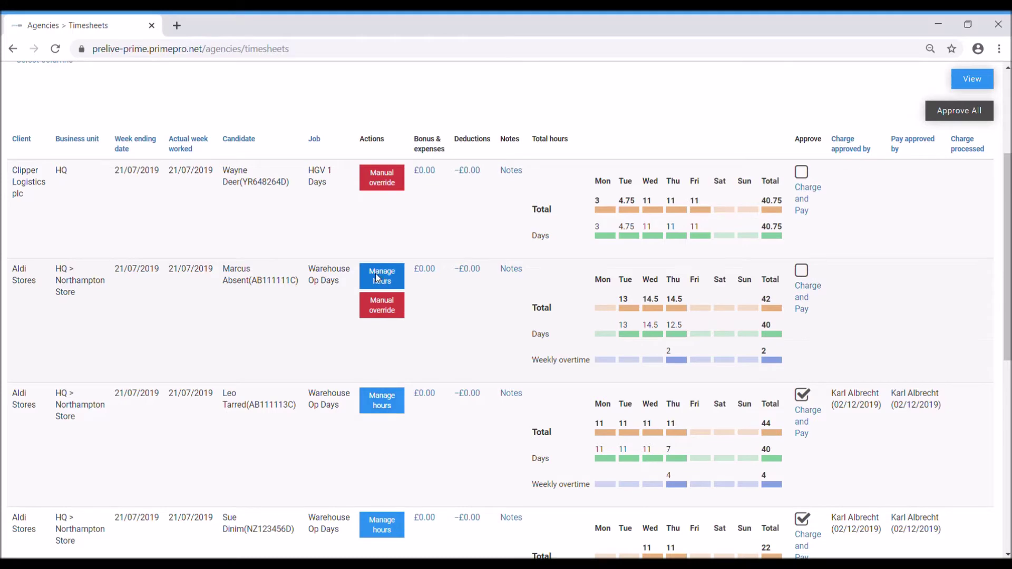
{"action": "left_click", "coordinate": [388, 279]}
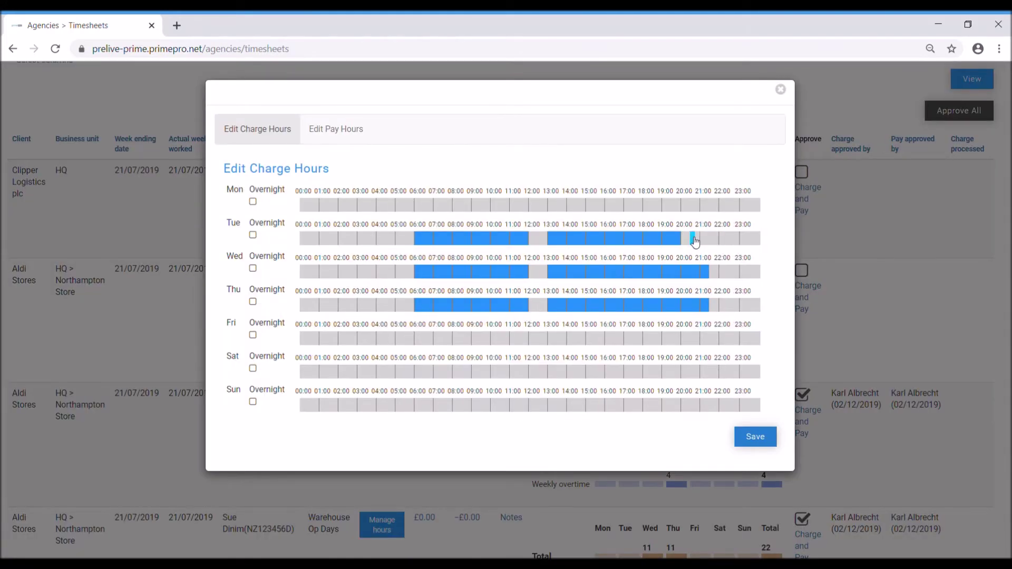
{"action": "left_click", "coordinate": [780, 89]}
{"action": "left_click", "coordinate": [801, 271]}
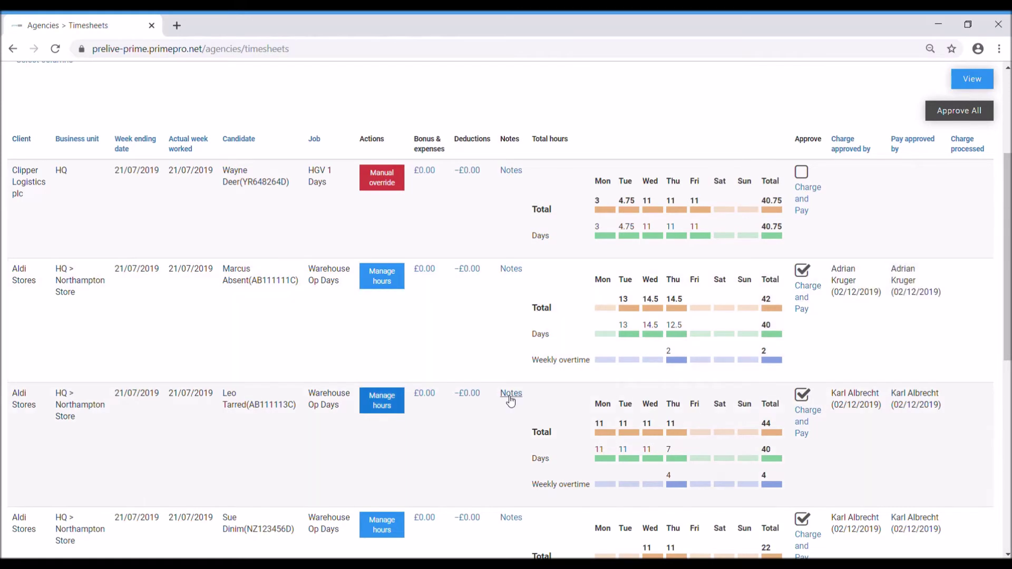
Step: Check the new Charge and Pay approver names and dates on the Aldi row
{"action": "scroll", "coordinate": [630, 372], "scroll_direction": "down", "scroll_amount": 4}
{"action": "scroll", "coordinate": [631, 372], "scroll_direction": "up", "scroll_amount": 4}
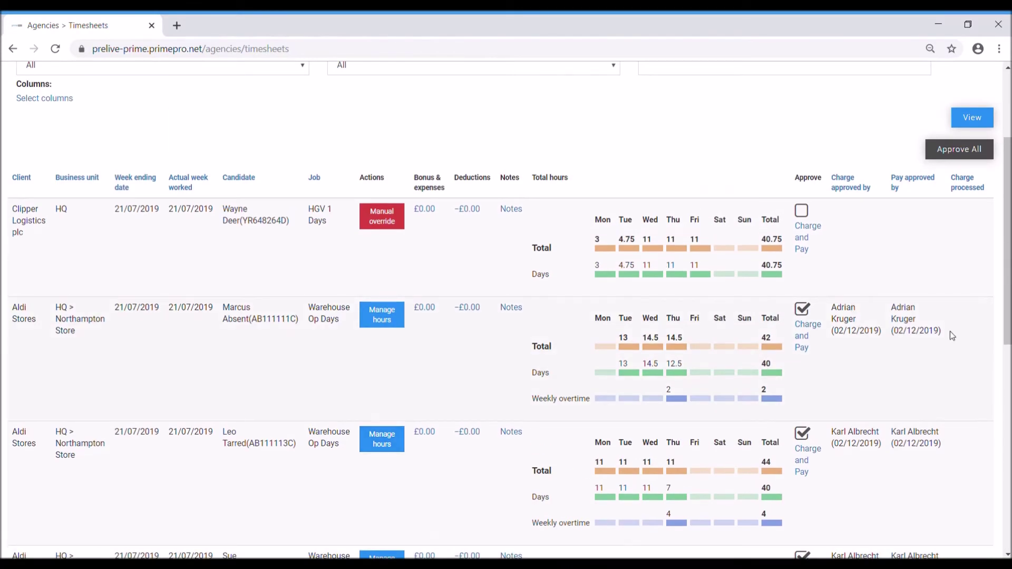
{"action": "left_click_drag", "start_coordinate": [950, 331], "coordinate": [841, 315]}
{"action": "left_click", "coordinate": [890, 339]}
{"action": "left_click_drag", "start_coordinate": [947, 331], "coordinate": [843, 318]}
{"action": "left_click", "coordinate": [875, 335]}
{"action": "scroll", "coordinate": [875, 336], "scroll_direction": "down", "scroll_amount": 5}
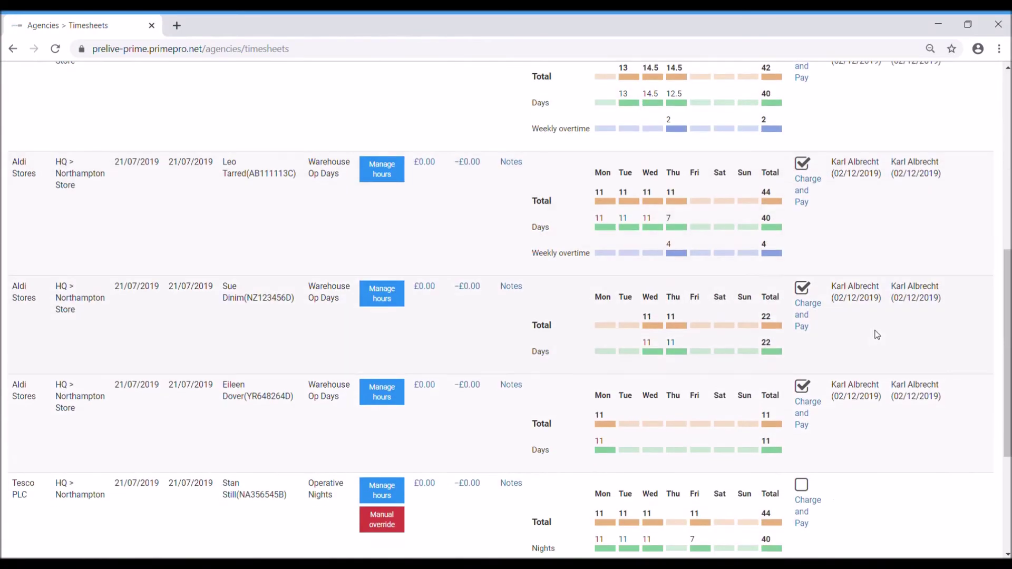
{"action": "scroll", "coordinate": [877, 334], "scroll_direction": "down", "scroll_amount": 4}
{"action": "scroll", "coordinate": [881, 336], "scroll_direction": "up", "scroll_amount": 10}
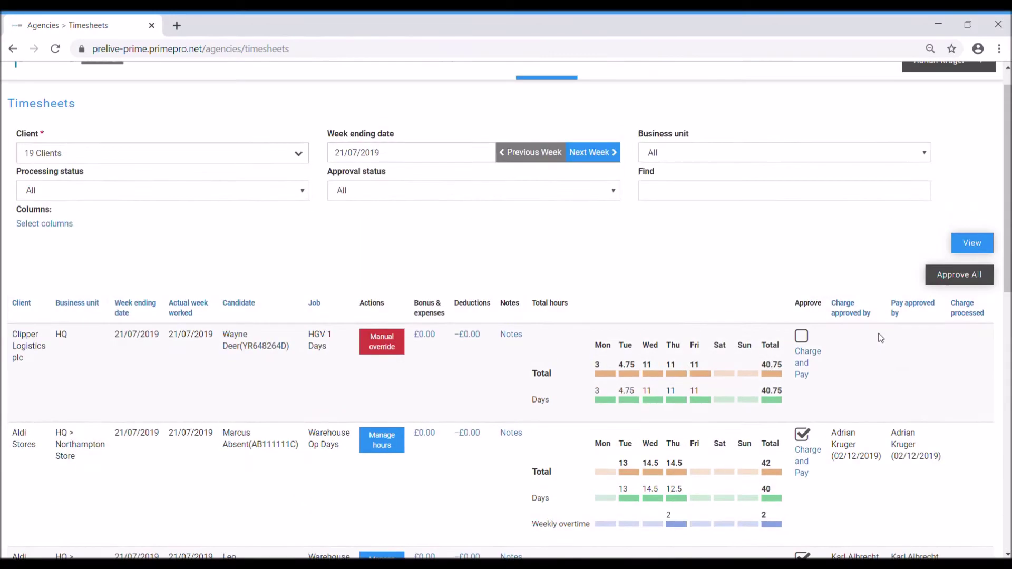
{"action": "scroll", "coordinate": [884, 340], "scroll_direction": "down", "scroll_amount": 10}
{"action": "scroll", "coordinate": [890, 340], "scroll_direction": "up", "scroll_amount": 6}
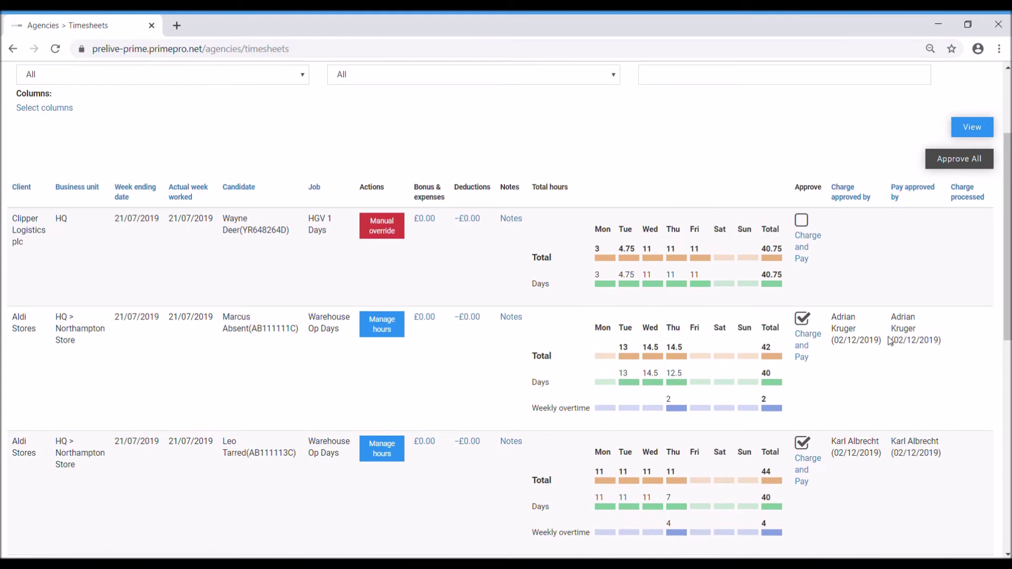
{"action": "scroll", "coordinate": [889, 340], "scroll_direction": "down", "scroll_amount": 6}
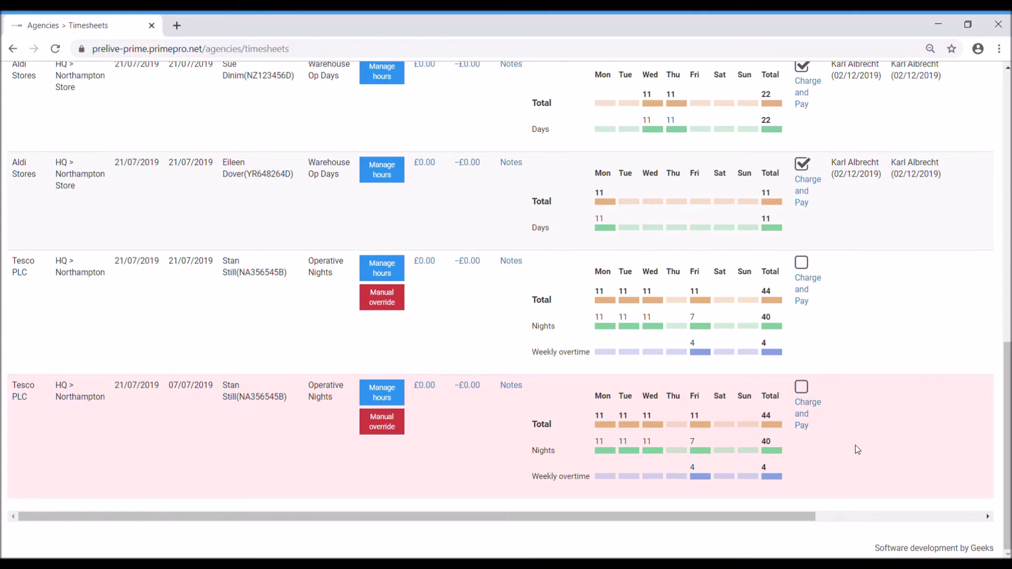
Step: Manually override the 07/07/2019 Tesco timesheet, clearing every day's hours to zero, and save
{"action": "scroll", "coordinate": [859, 450], "scroll_direction": "up", "scroll_amount": 2}
{"action": "scroll", "coordinate": [869, 452], "scroll_direction": "down", "scroll_amount": 1}
{"action": "scroll", "coordinate": [897, 445], "scroll_direction": "up", "scroll_amount": 5}
{"action": "scroll", "coordinate": [899, 447], "scroll_direction": "down", "scroll_amount": 5}
{"action": "left_click", "coordinate": [392, 430]}
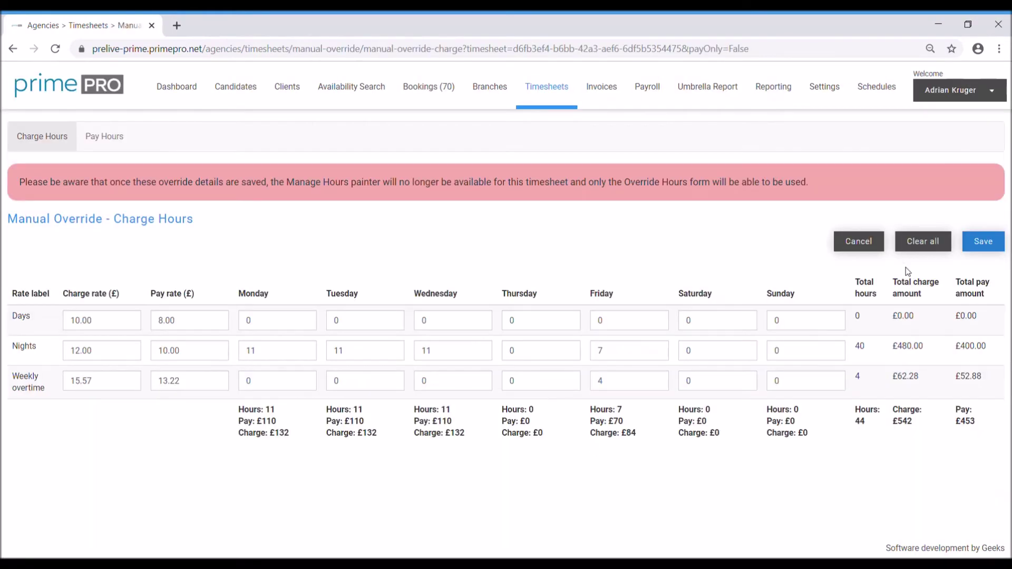
{"action": "left_click", "coordinate": [926, 246]}
{"action": "left_click", "coordinate": [980, 243]}
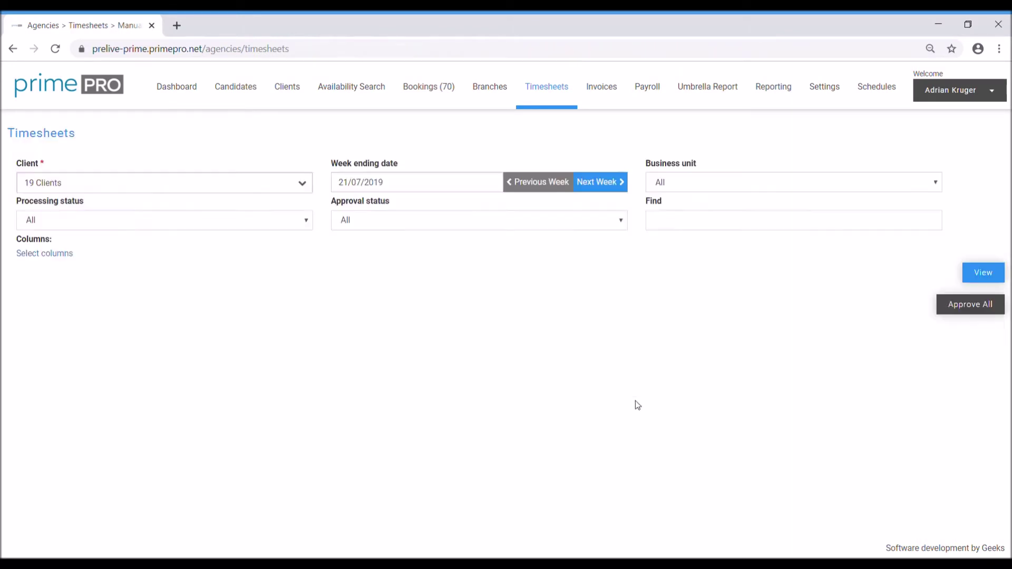
Step: Load the week's timesheets and approve the zeroed Tesco, Clipper Logistics and 21/07 Tesco rows
{"action": "left_click", "coordinate": [977, 273]}
{"action": "scroll", "coordinate": [803, 339], "scroll_direction": "down", "scroll_amount": 10}
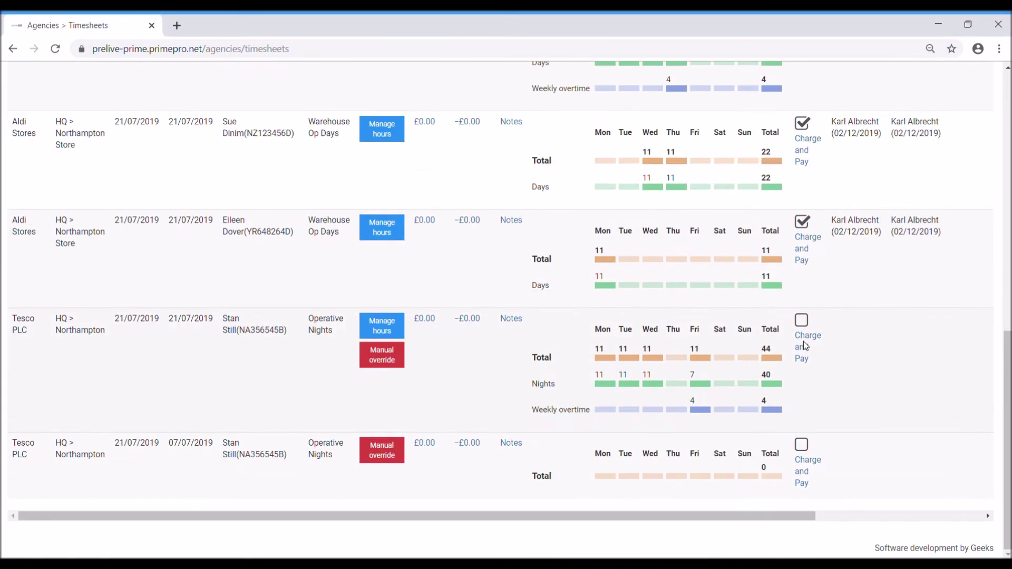
{"action": "left_click", "coordinate": [801, 446]}
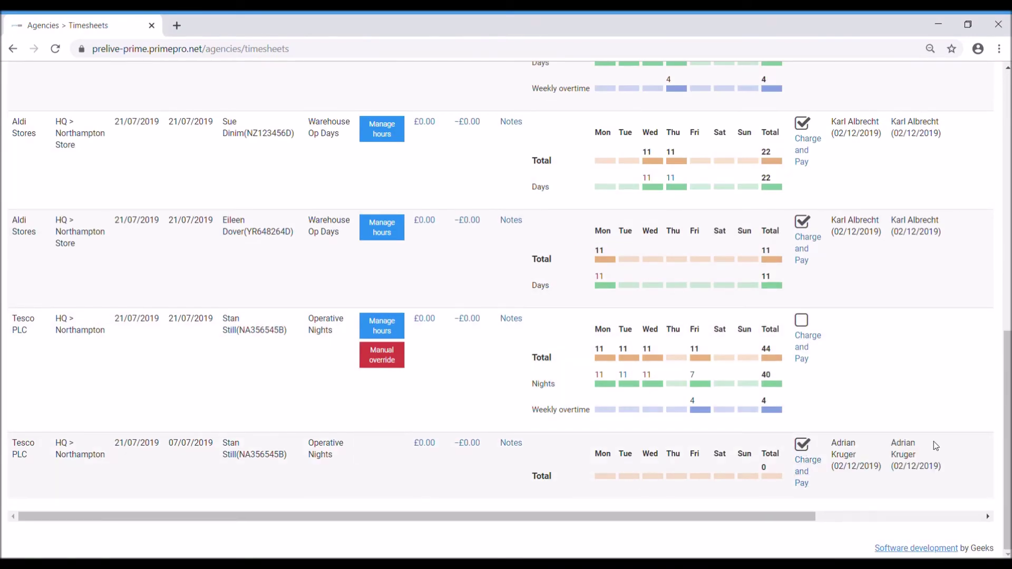
{"action": "scroll", "coordinate": [959, 425], "scroll_direction": "up", "scroll_amount": 8}
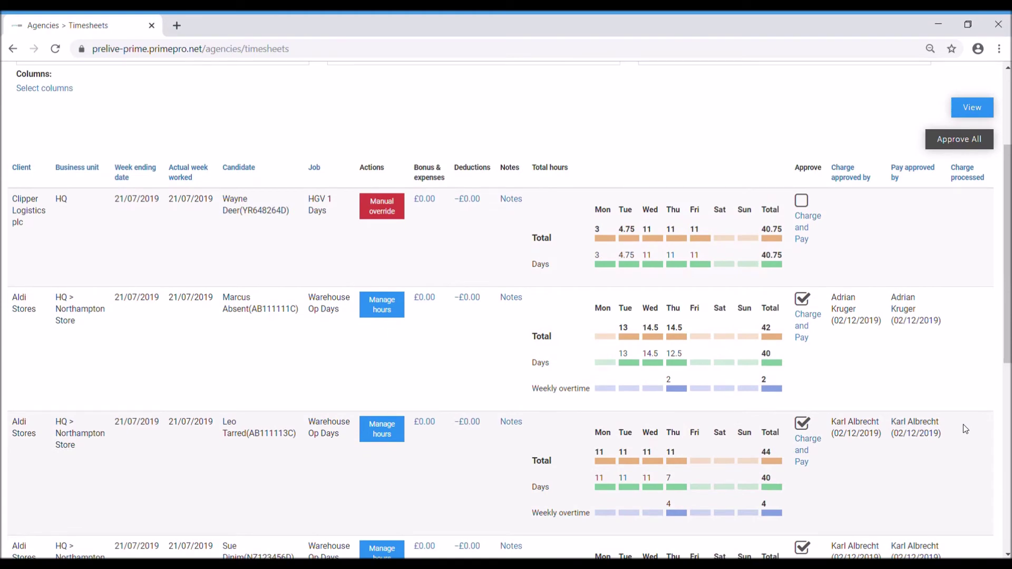
{"action": "scroll", "coordinate": [963, 425], "scroll_direction": "down", "scroll_amount": 5}
{"action": "scroll", "coordinate": [966, 423], "scroll_direction": "up", "scroll_amount": 7}
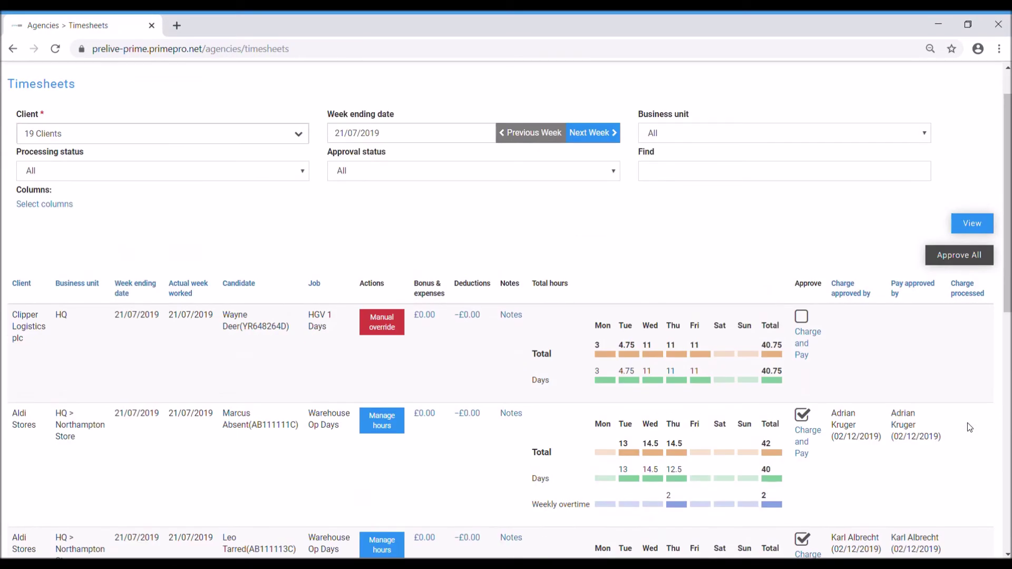
{"action": "left_click", "coordinate": [802, 316]}
{"action": "scroll", "coordinate": [810, 318], "scroll_direction": "down", "scroll_amount": 8}
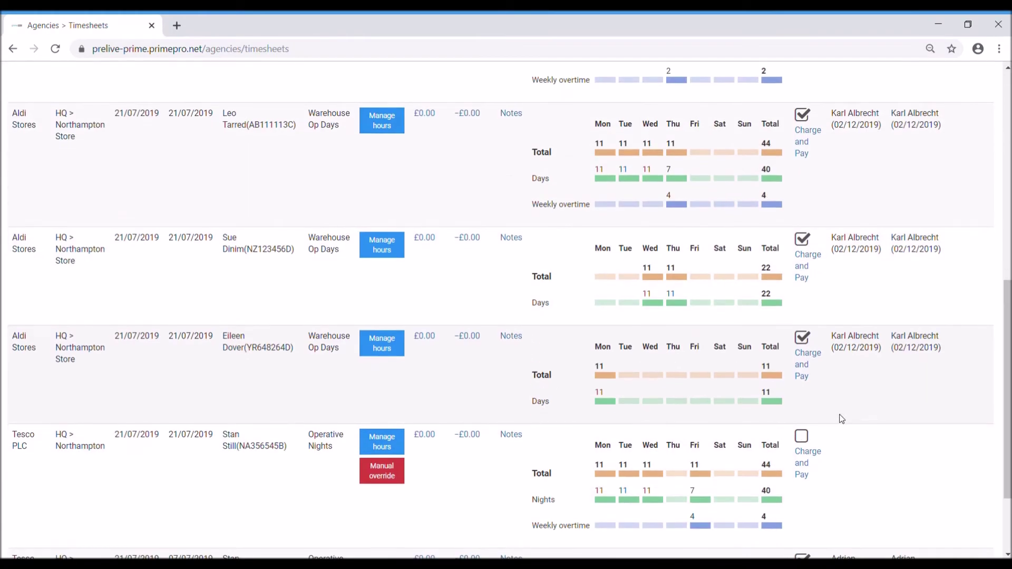
{"action": "left_click", "coordinate": [802, 437]}
{"action": "scroll", "coordinate": [900, 447], "scroll_direction": "down", "scroll_amount": 3}
{"action": "scroll", "coordinate": [905, 440], "scroll_direction": "up", "scroll_amount": 9}
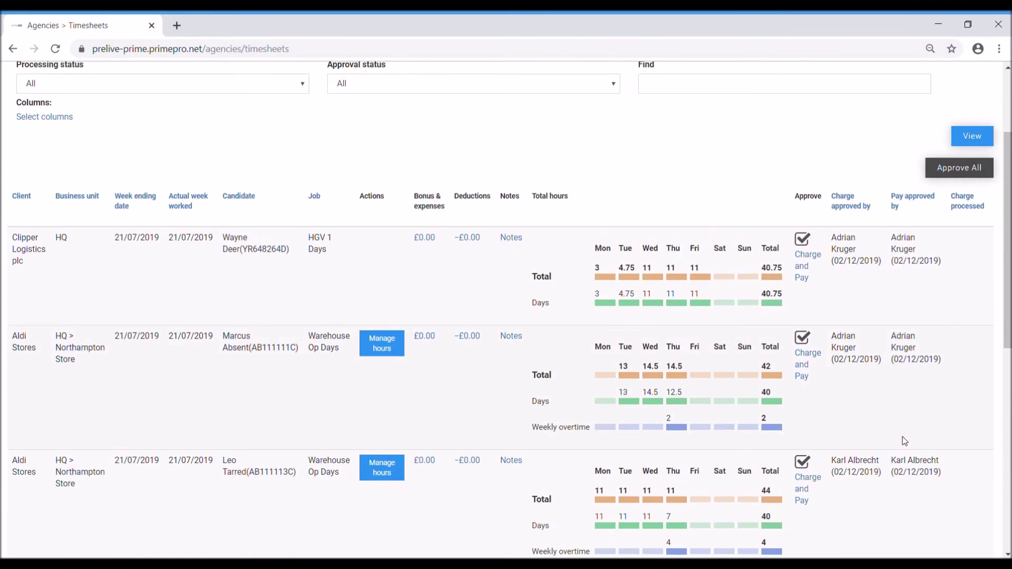
{"action": "scroll", "coordinate": [904, 441], "scroll_direction": "up", "scroll_amount": 3}
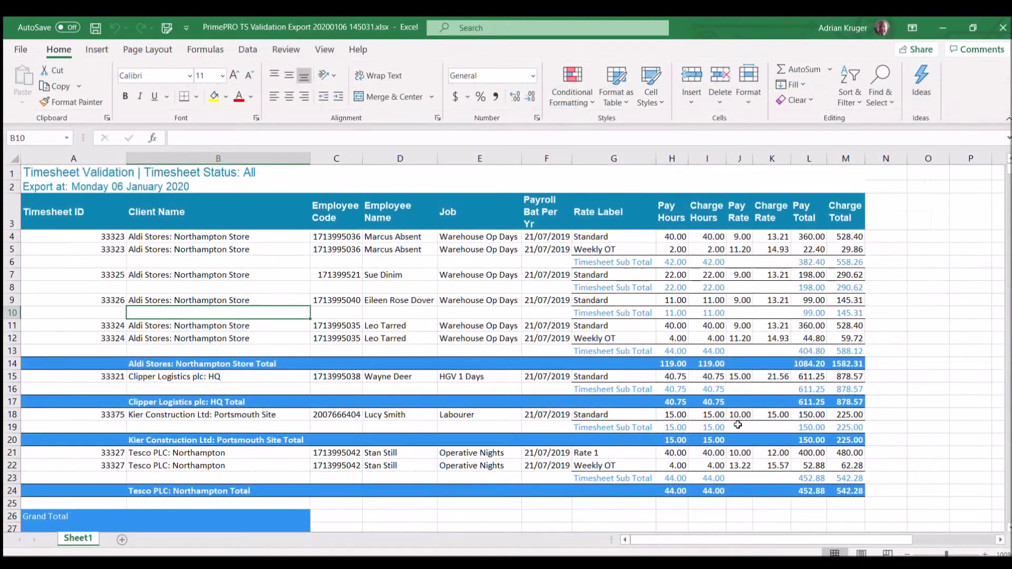
Step: Review timesheet 33325's client, employee, job and 22 Standard pay hours in row 7
{"action": "key", "text": "Up"}
{"action": "key", "text": "Up"}
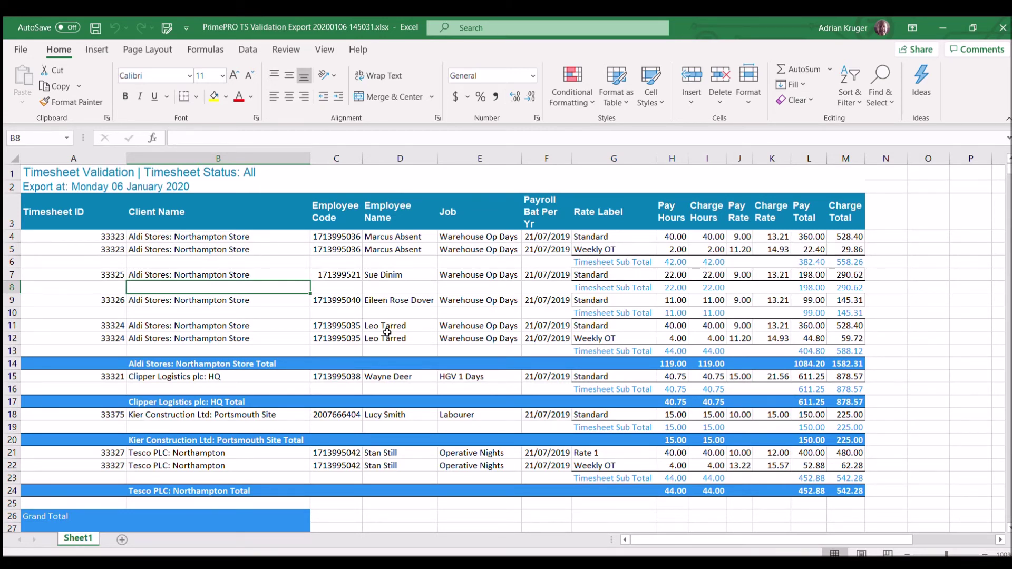
{"action": "left_click", "coordinate": [677, 274]}
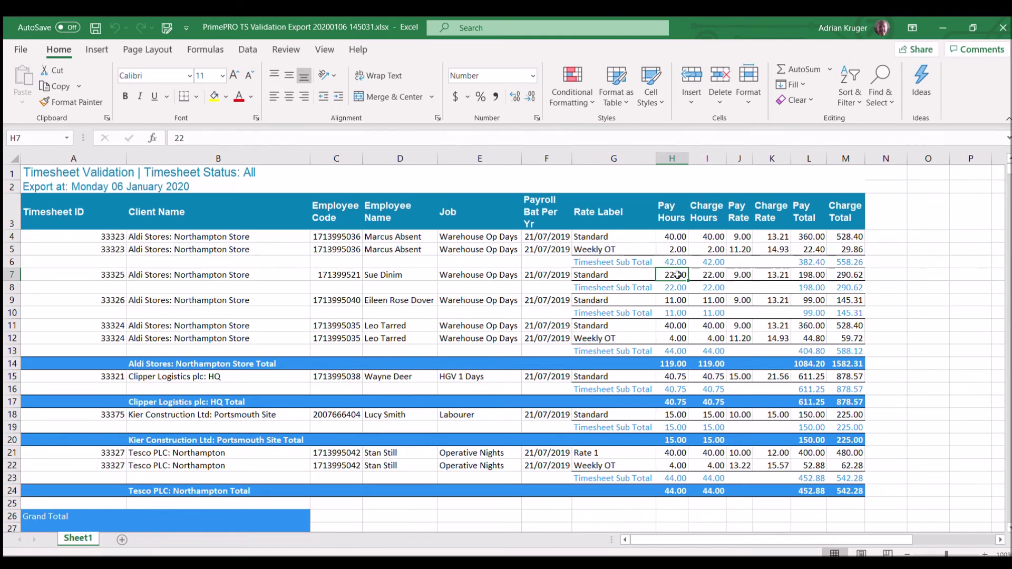
{"action": "left_click", "coordinate": [231, 272]}
{"action": "left_click", "coordinate": [388, 274]}
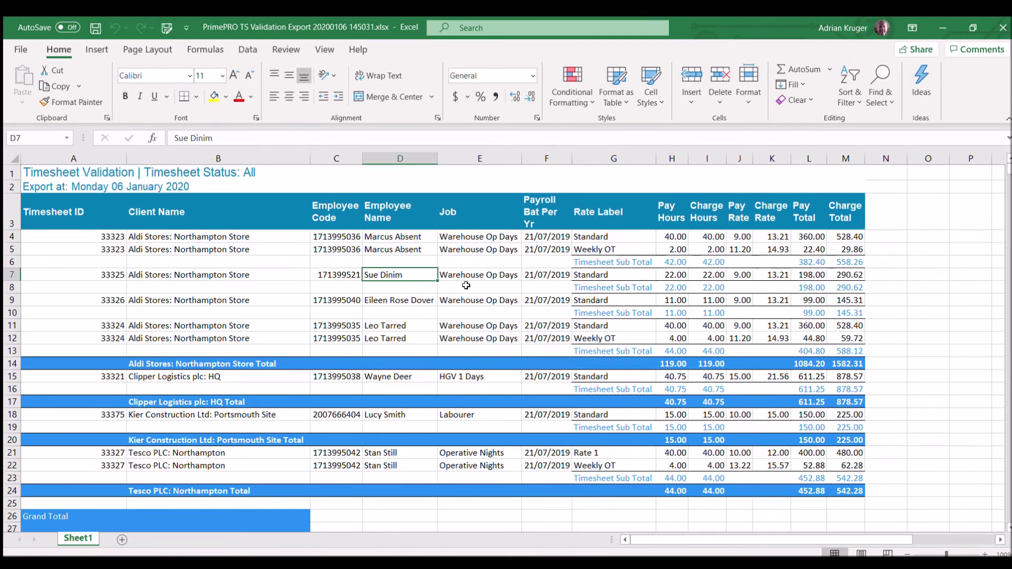
{"action": "left_click", "coordinate": [493, 275]}
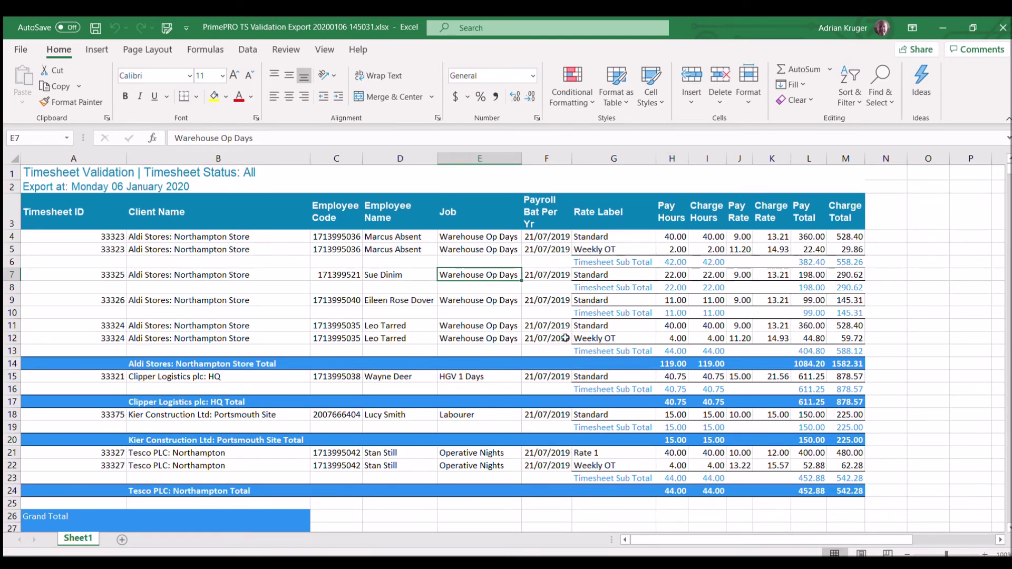
{"action": "left_click", "coordinate": [683, 274]}
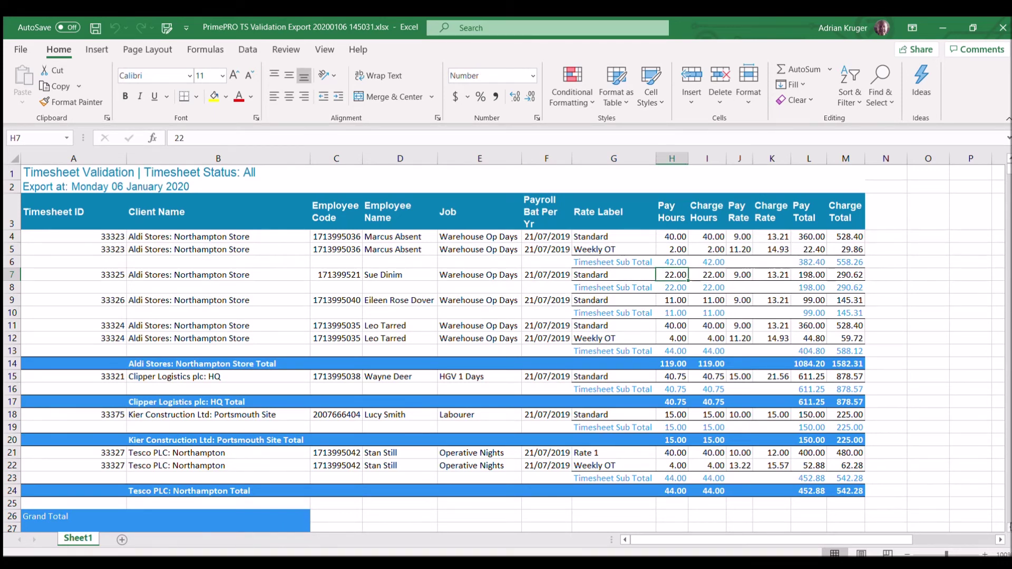
{"action": "scroll", "coordinate": [503, 348], "scroll_direction": "down", "scroll_amount": 2}
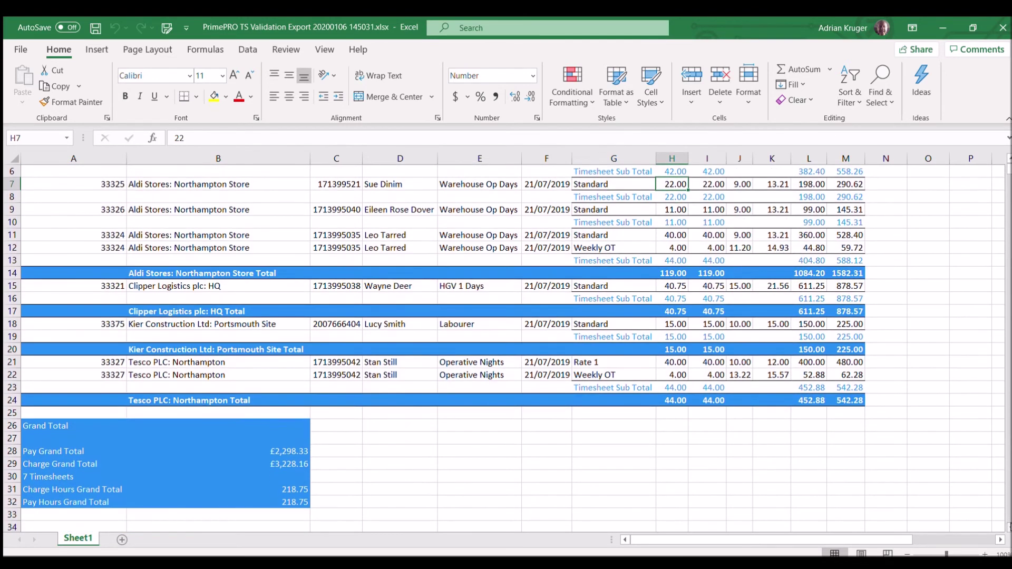
Step: Check the Grand Total cells: £2,298.33 pay, £3,228.16 charge and 218.75 pay hours
{"action": "left_click", "coordinate": [288, 464]}
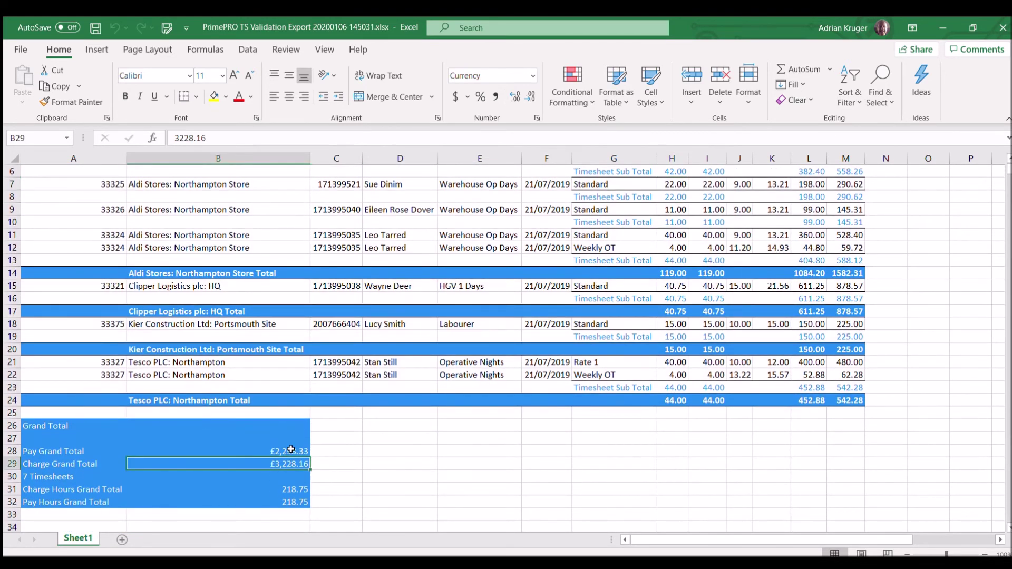
{"action": "left_click", "coordinate": [291, 449]}
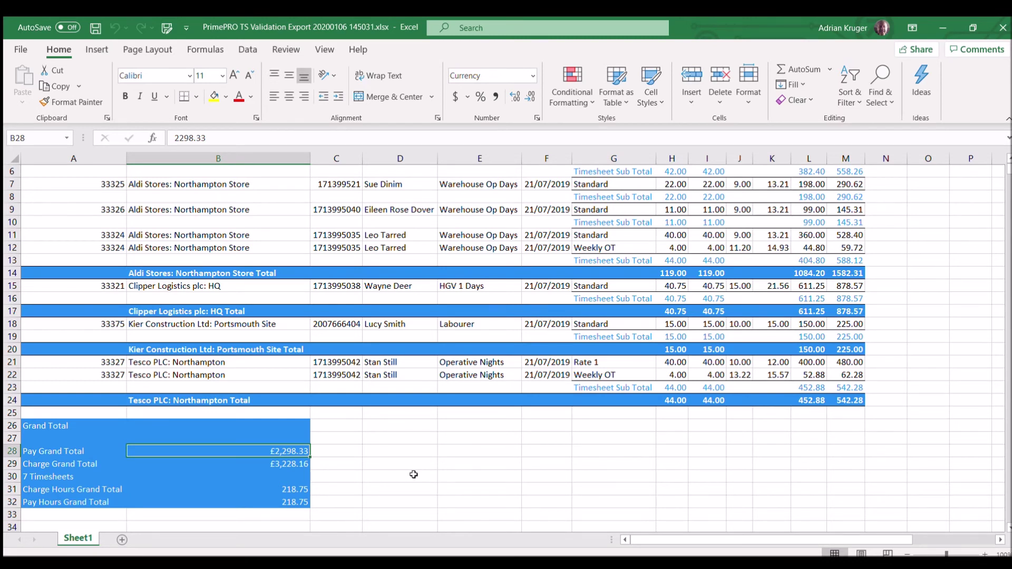
{"action": "left_click", "coordinate": [304, 467]}
{"action": "left_click", "coordinate": [308, 500]}
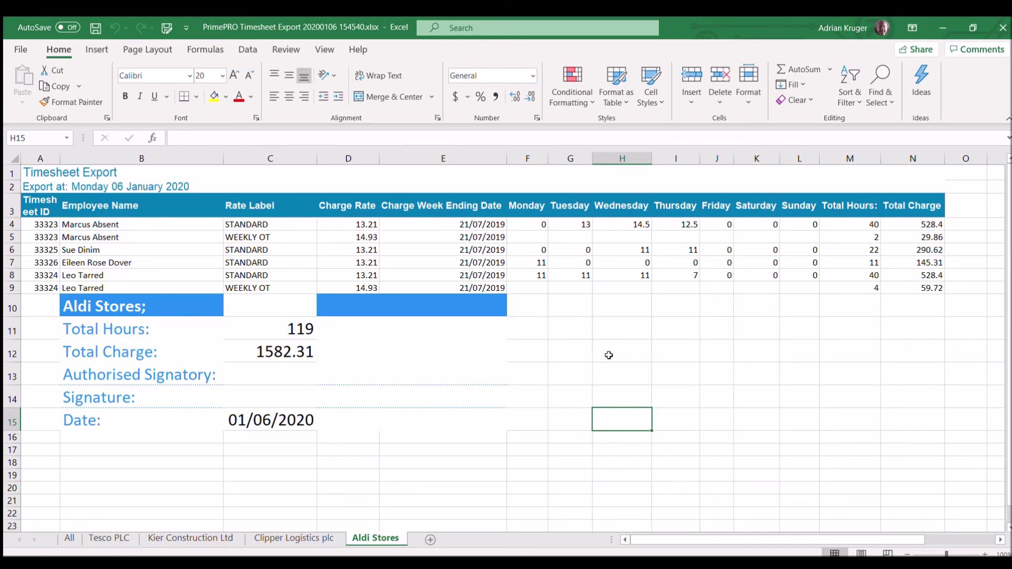
Step: Review the Aldi Stores lines' employee names, rate labels, charge rate, week ending 21/07/2019 and daily hours
{"action": "left_click", "coordinate": [461, 374]}
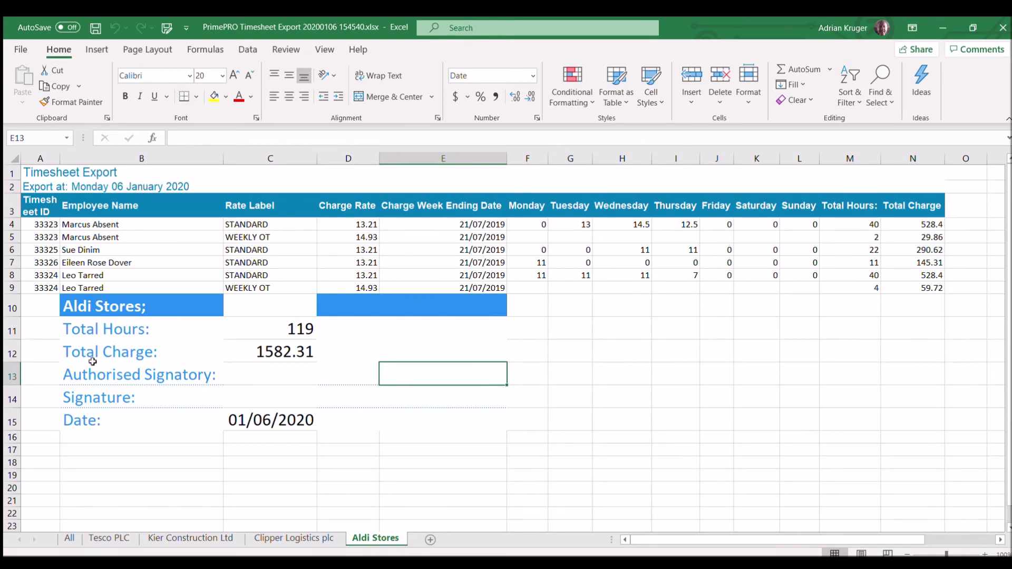
{"action": "left_click", "coordinate": [174, 250]}
{"action": "left_click", "coordinate": [166, 270]}
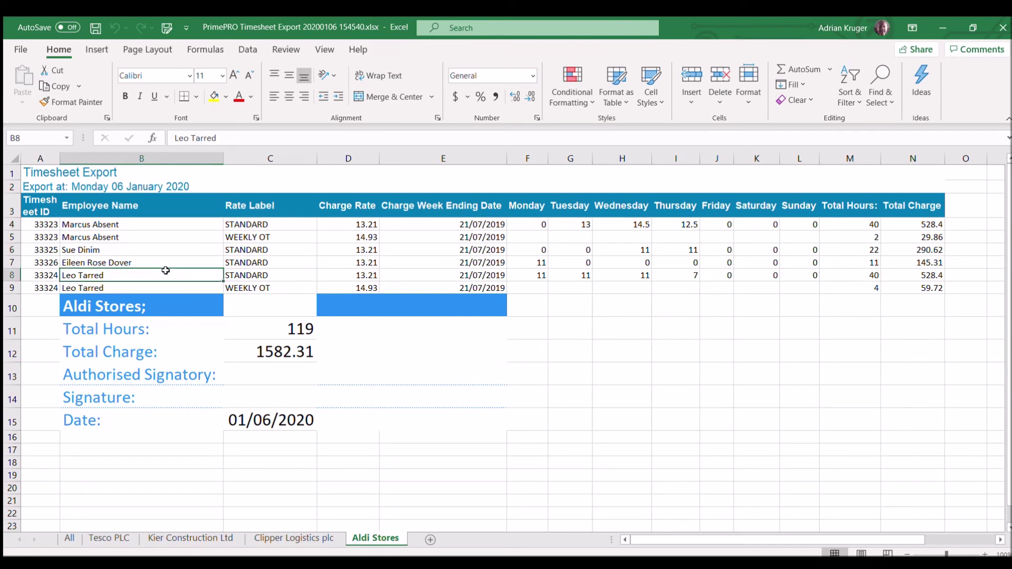
{"action": "left_click", "coordinate": [248, 236]}
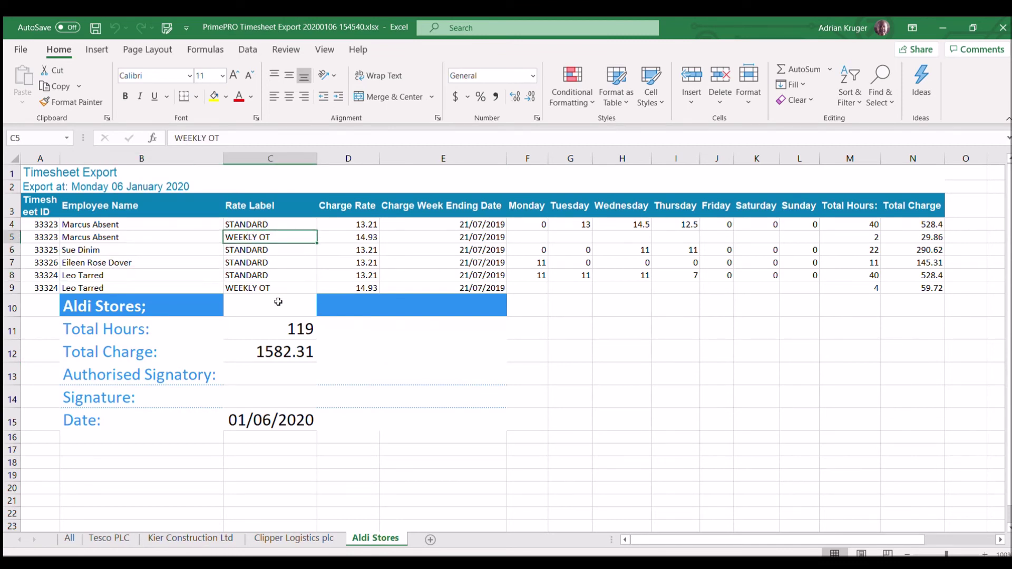
{"action": "left_click", "coordinate": [275, 271]}
{"action": "left_click", "coordinate": [280, 247]}
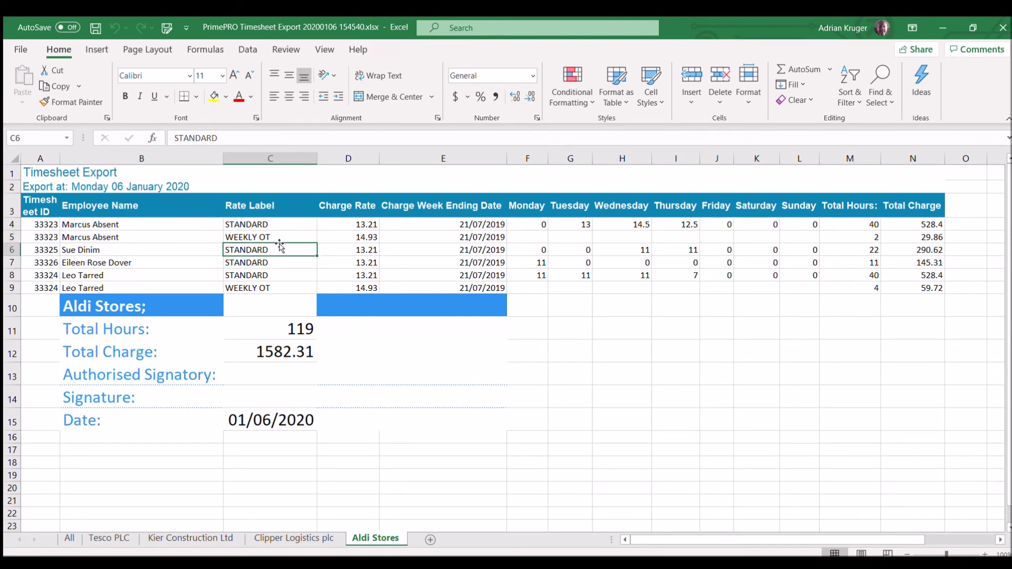
{"action": "left_click", "coordinate": [360, 236]}
{"action": "left_click", "coordinate": [465, 235]}
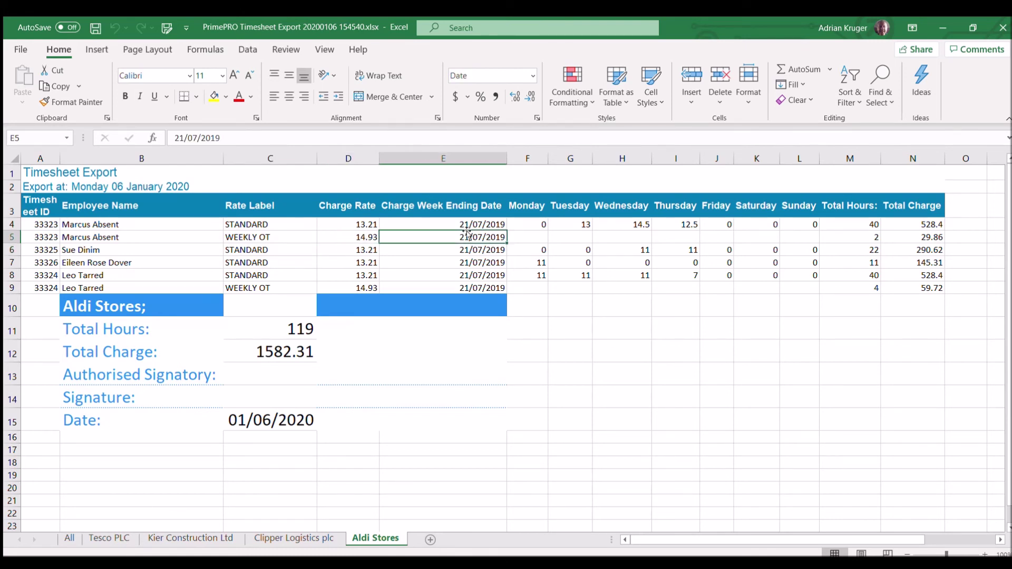
{"action": "left_click", "coordinate": [585, 222]}
{"action": "left_click", "coordinate": [632, 224]}
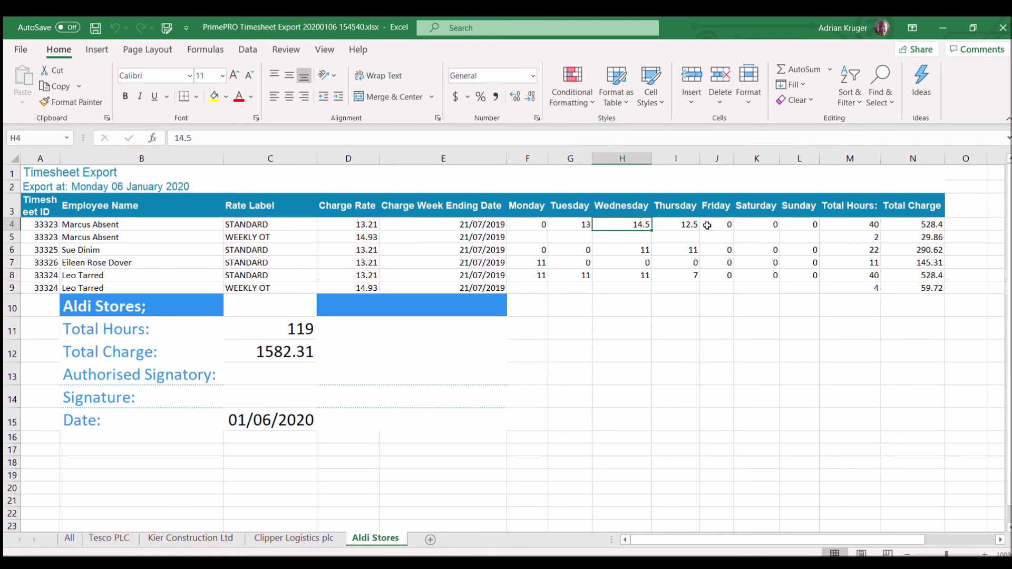
{"action": "left_click", "coordinate": [686, 225]}
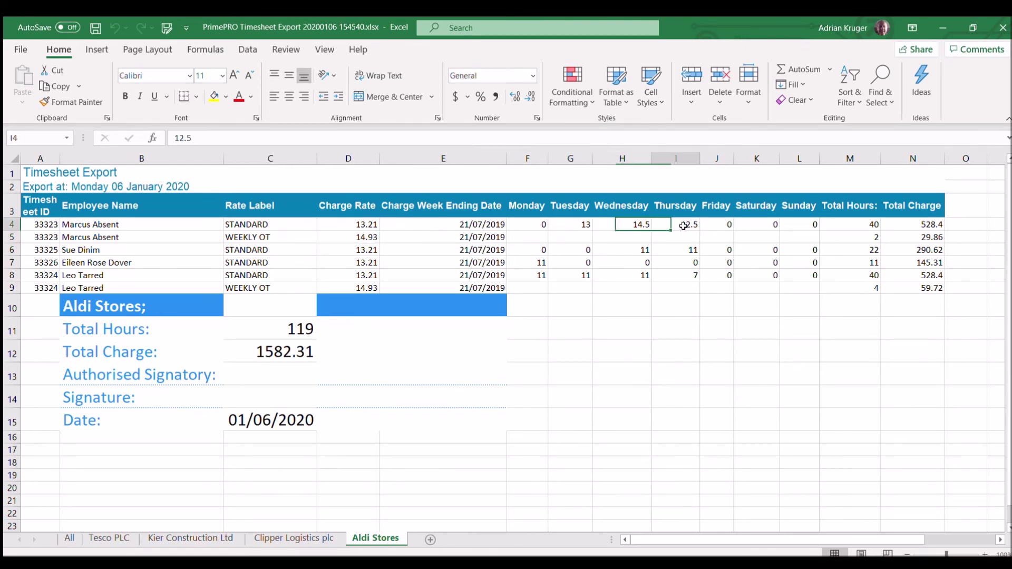
Step: Inspect the M4/N4 total formulas and the 119 hours and 1582.31 charge subtotals
{"action": "left_click", "coordinate": [856, 224]}
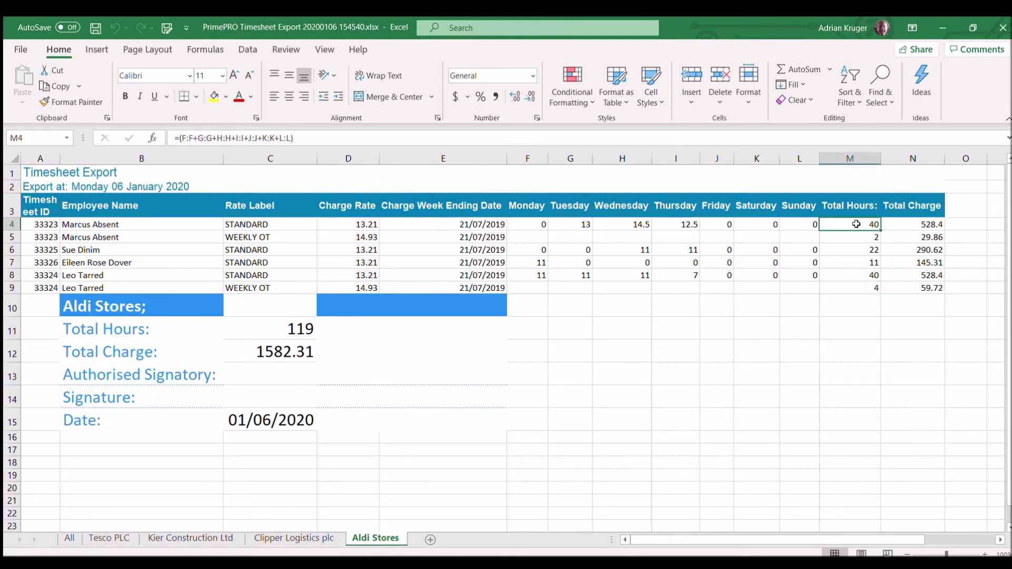
{"action": "left_click", "coordinate": [912, 222]}
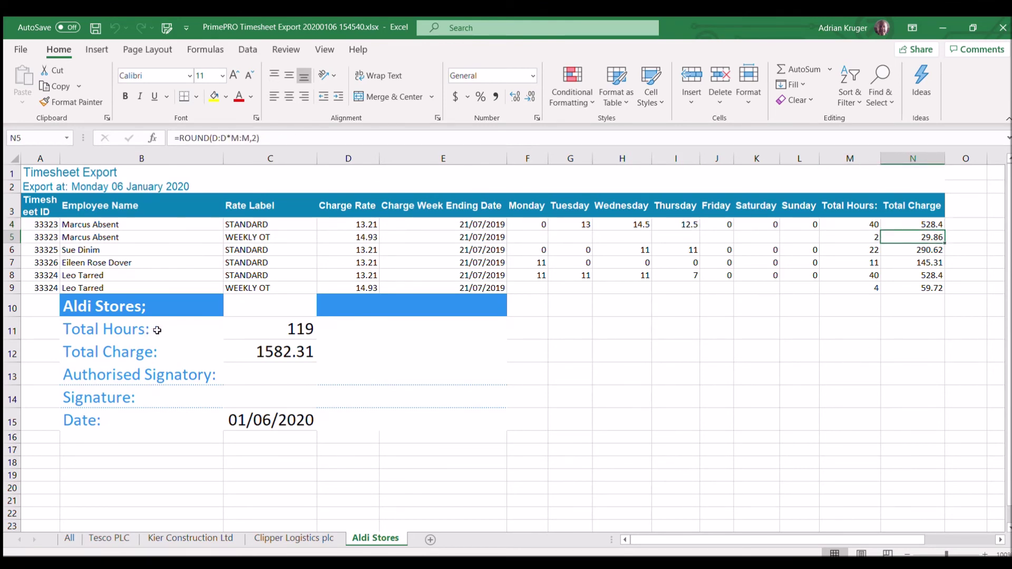
{"action": "left_click", "coordinate": [285, 334]}
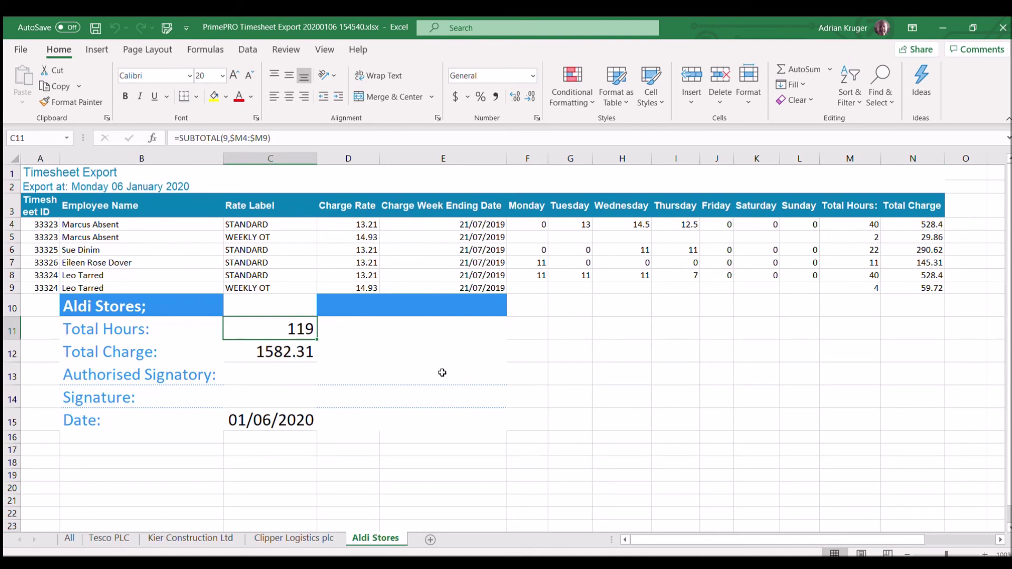
{"action": "left_click", "coordinate": [268, 356]}
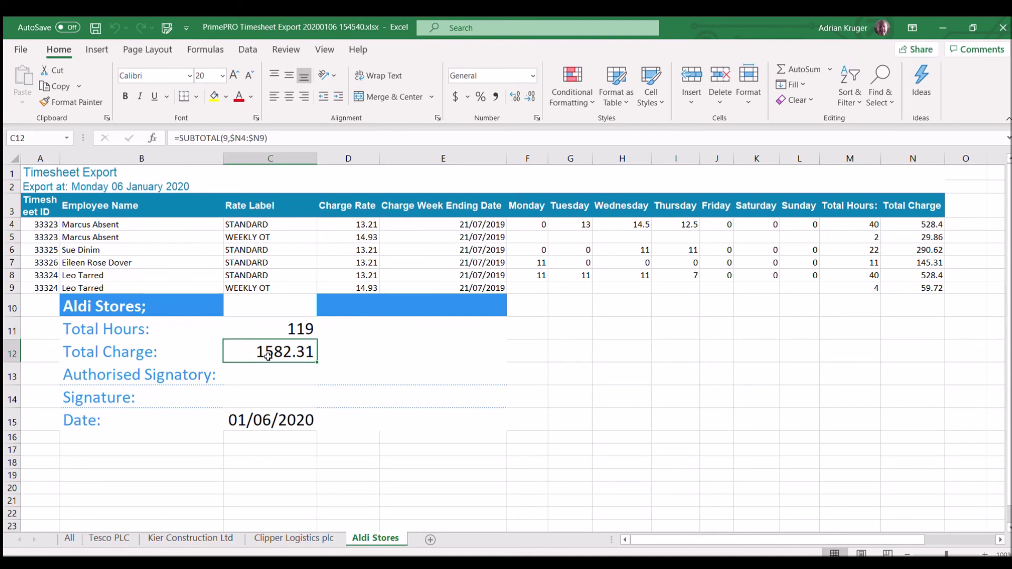
{"action": "left_click", "coordinate": [298, 372]}
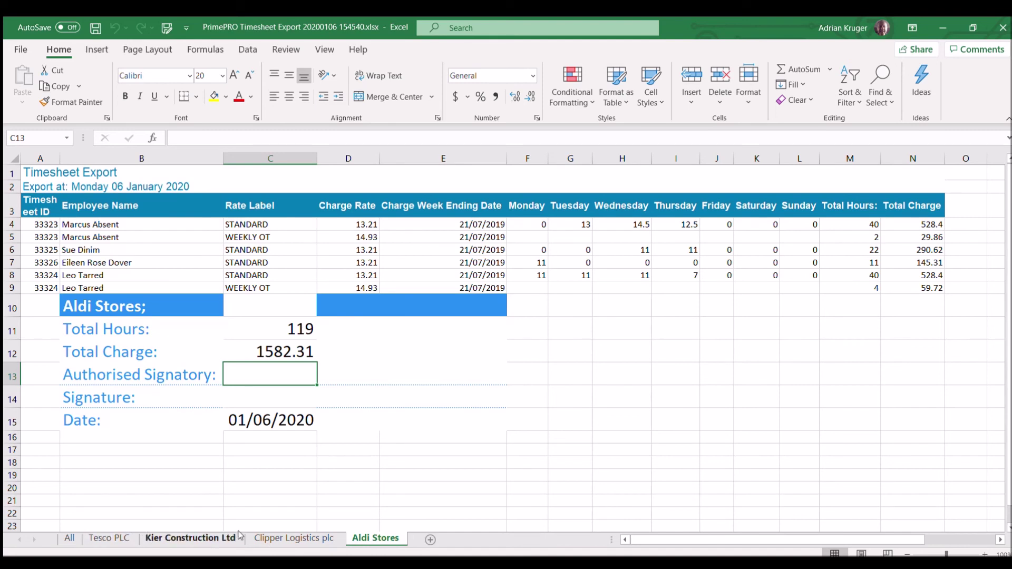
Step: Flip through the Clipper Logistics, Kier Construction and Tesco PLC sheets, ending on Clipper Logistics plc
{"action": "left_click", "coordinate": [285, 539]}
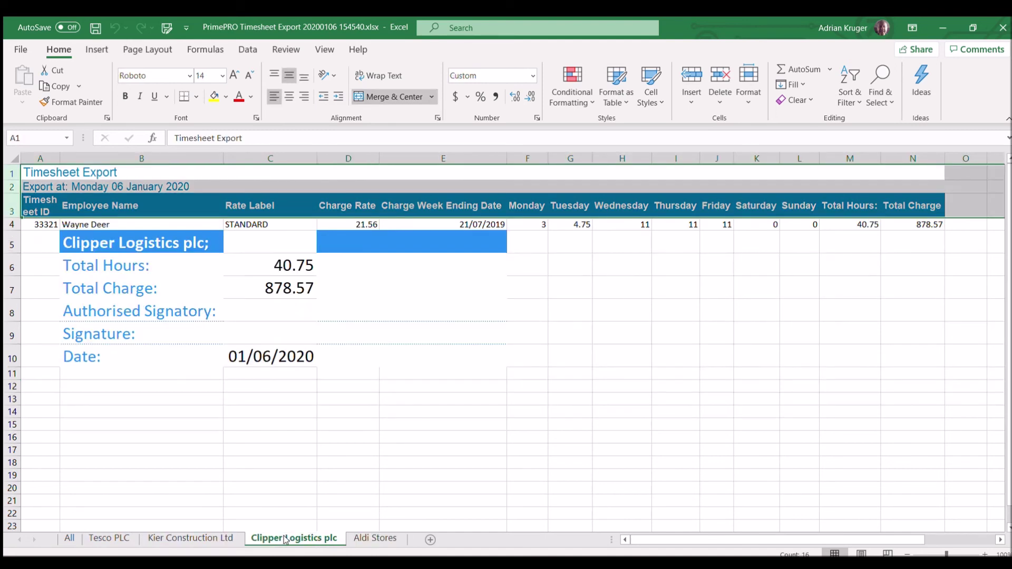
{"action": "left_click", "coordinate": [182, 538]}
{"action": "left_click", "coordinate": [100, 537]}
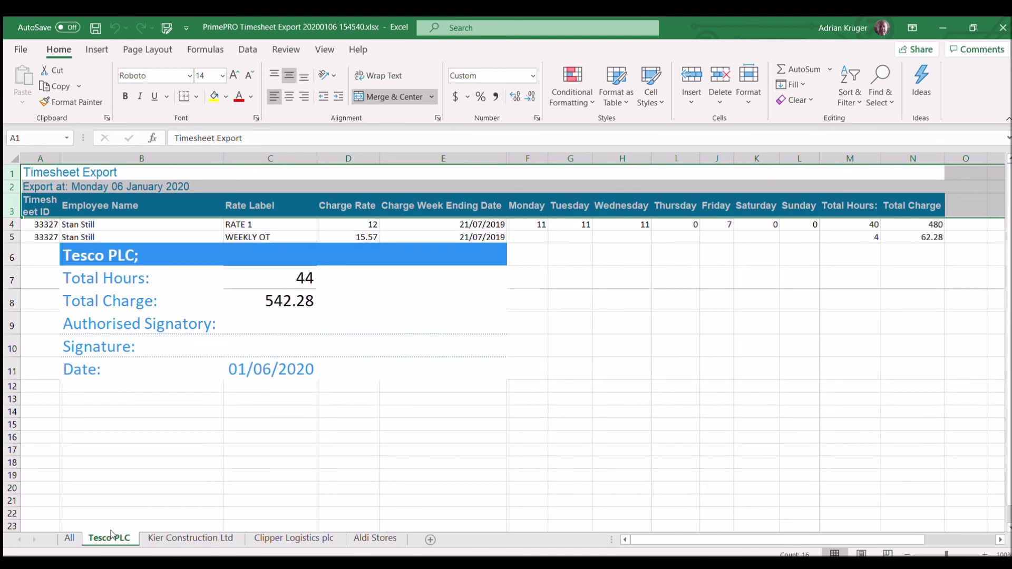
{"action": "left_click", "coordinate": [179, 536]}
{"action": "left_click", "coordinate": [280, 538]}
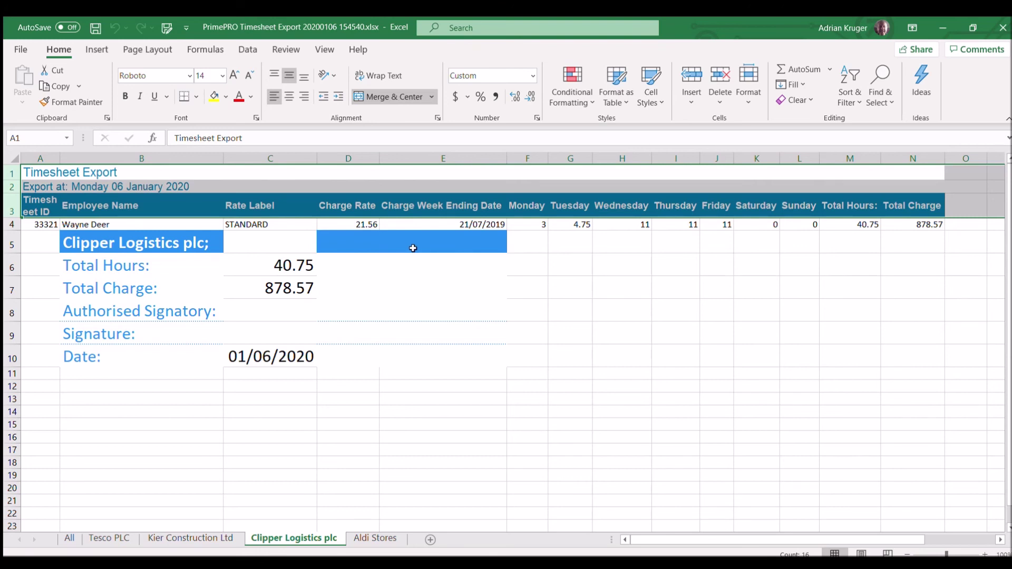
{"action": "left_click", "coordinate": [540, 368]}
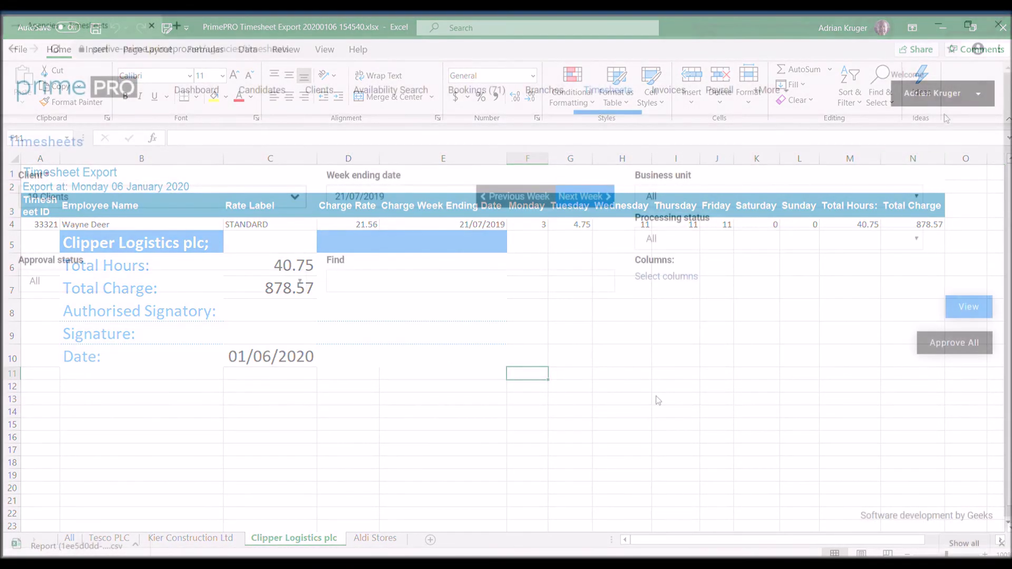